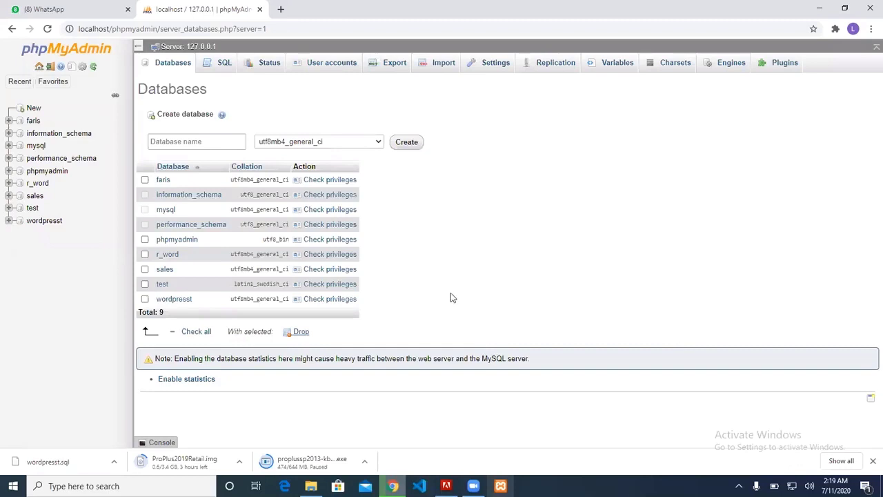
Extract wordpress-5.4.2.zip with WinRAR into its own wordpress-5.4.2 folder in htdocs
key("alt+Tab")
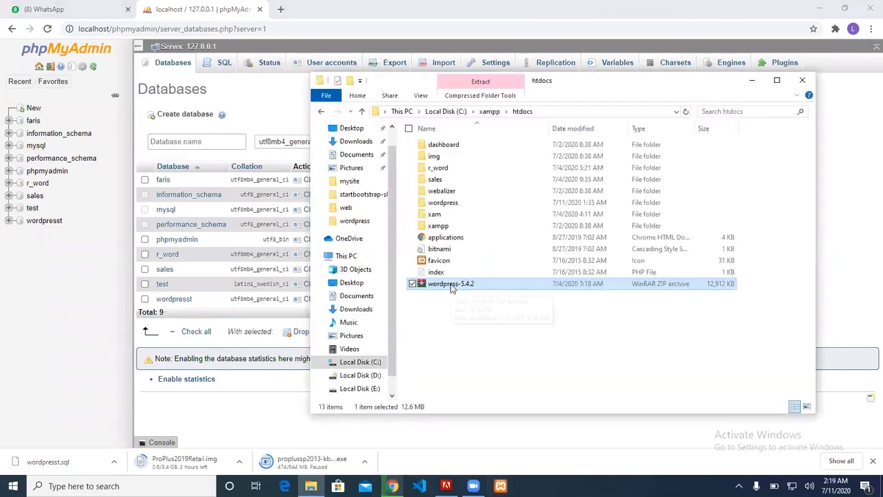
right_click(452, 287)
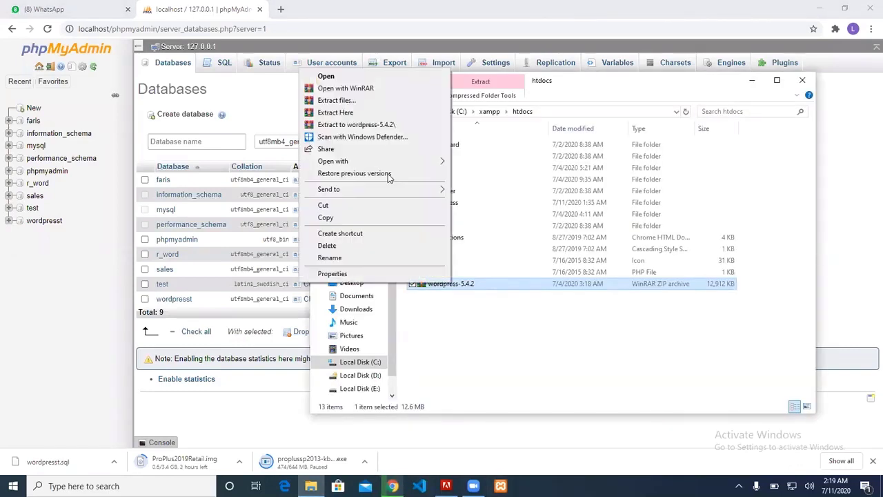
left_click(365, 125)
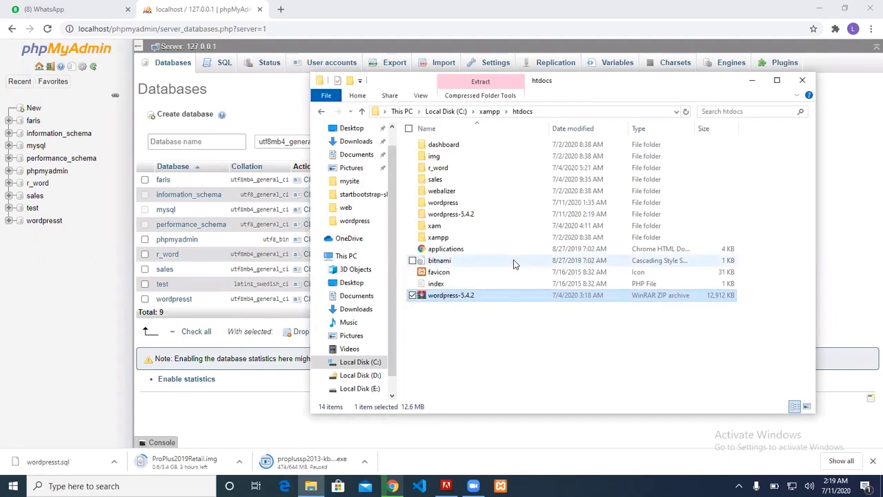
Rename the inner wordpress folder inside wordpress-5.4.2 to abdullah
double_click(512, 214)
left_click(458, 150)
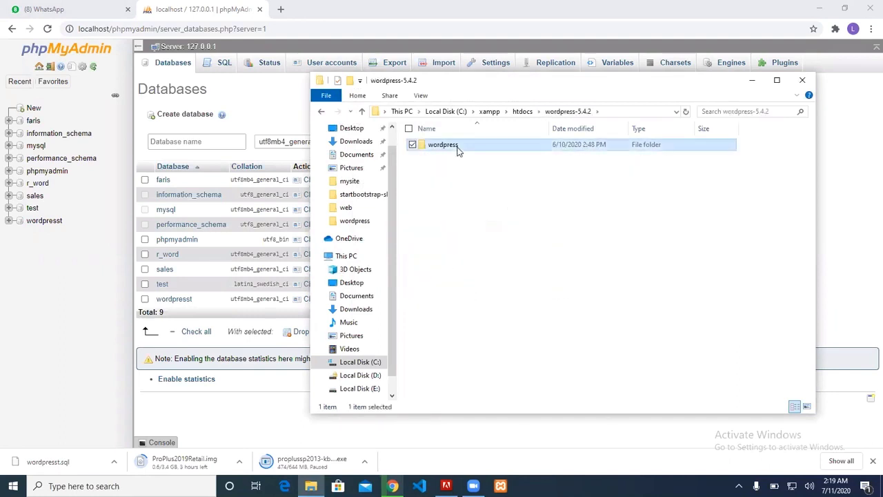
key("BackSpace")
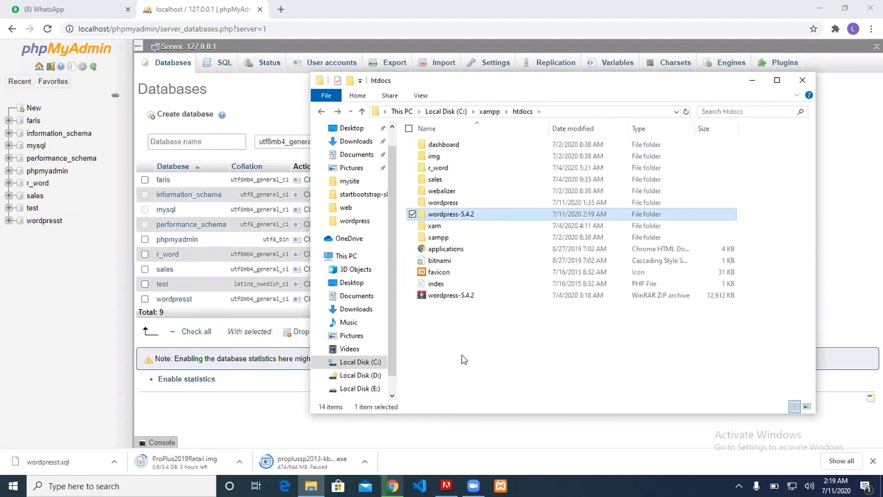
double_click(467, 216)
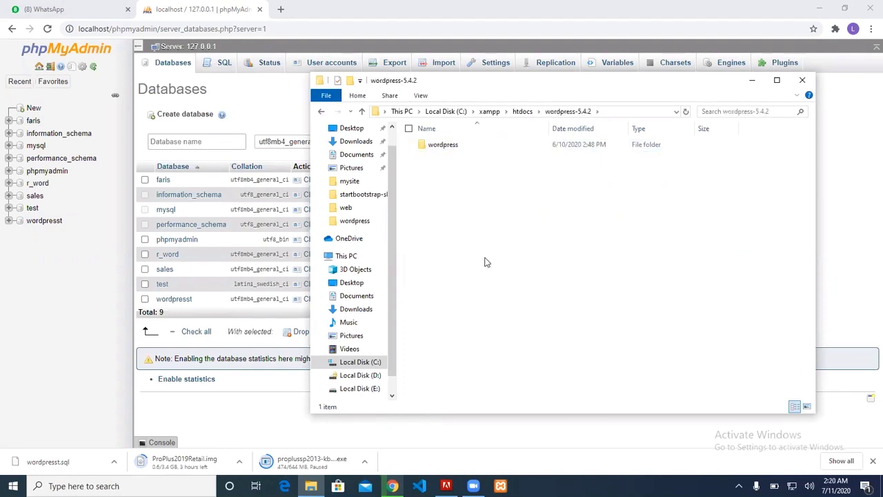
left_click(450, 147)
left_click(445, 144)
type("abd")
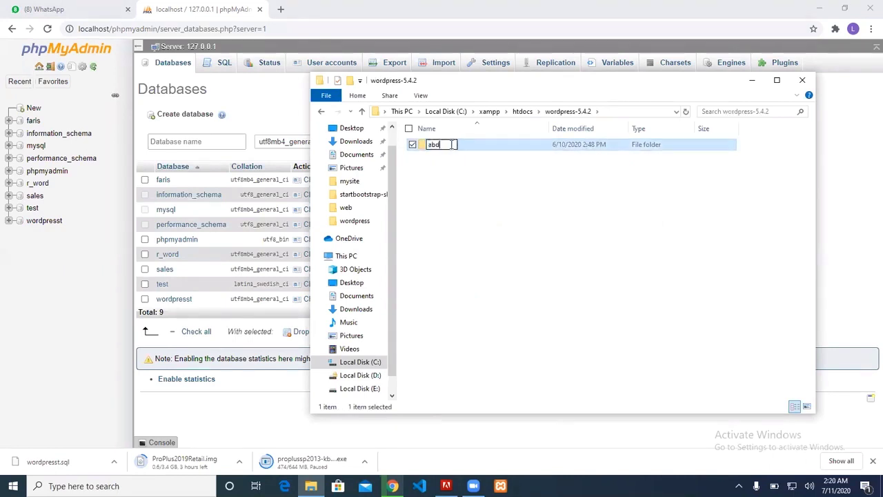
type("ullah")
left_click(557, 152)
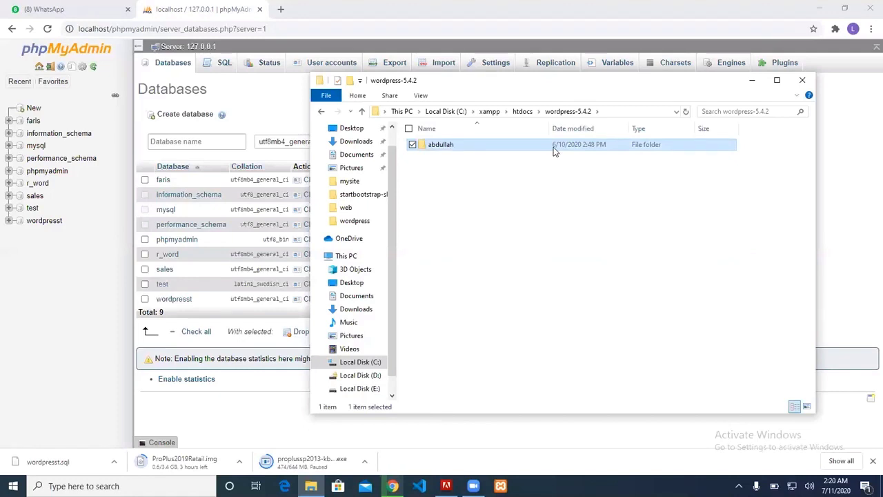
Start moving the abdullah folder into htdocs, skip existing files, then cancel the move
key("BackSpace")
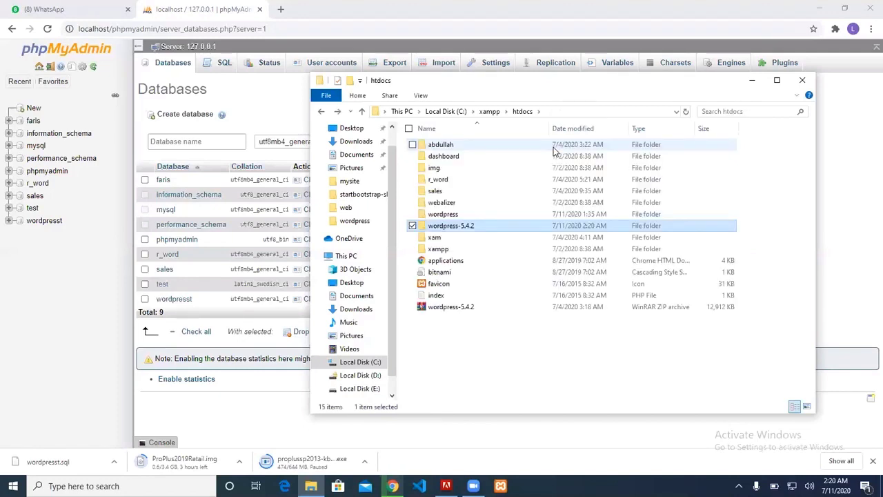
key("Delete")
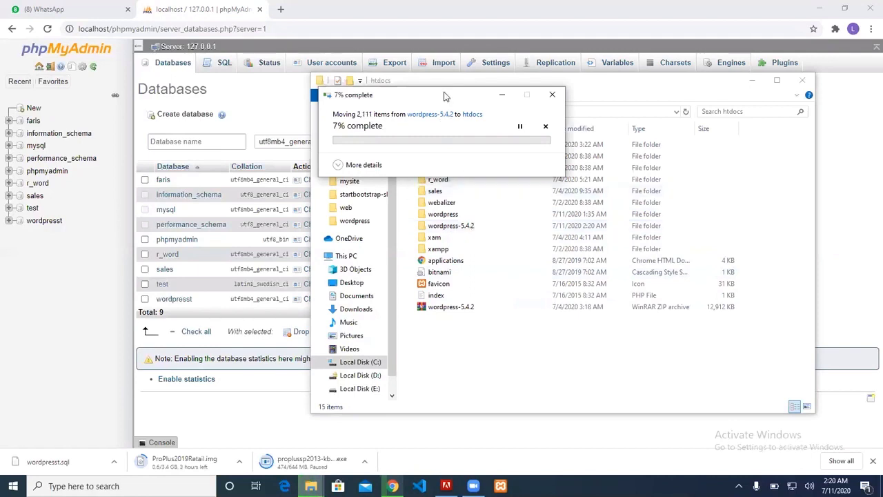
left_click_drag(445, 95, 579, 102)
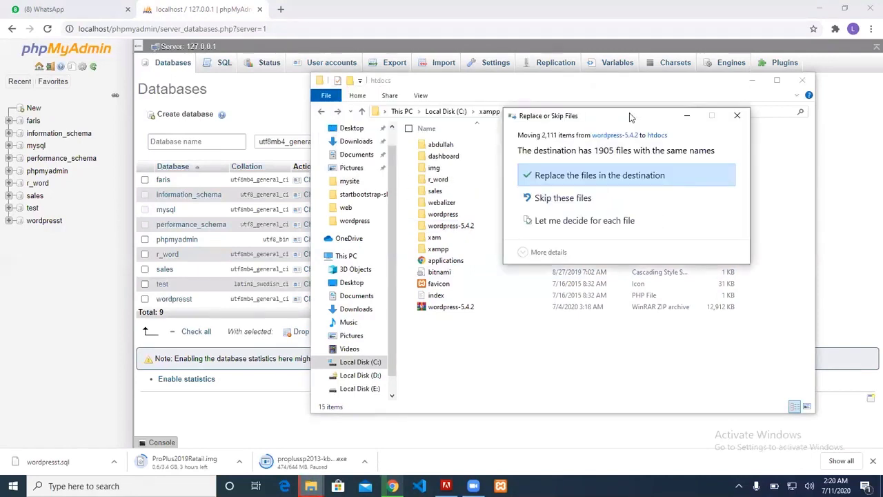
left_click(612, 200)
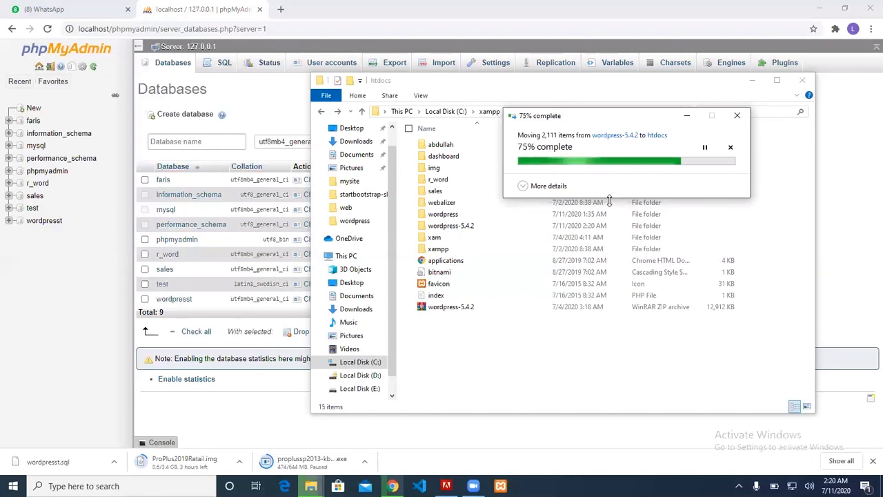
left_click(730, 147)
Delete the renamed abdullah folder and the extracted wordpress-5.4.2 folder from htdocs
left_click(736, 116)
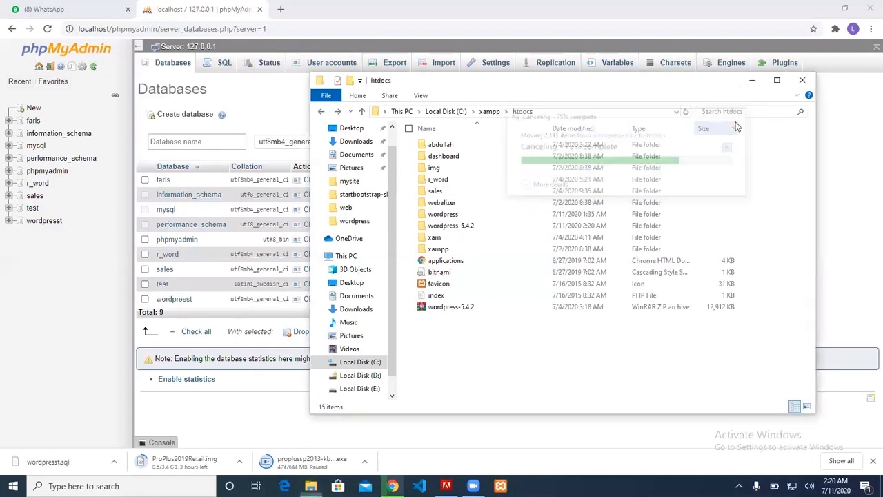
left_click(445, 146)
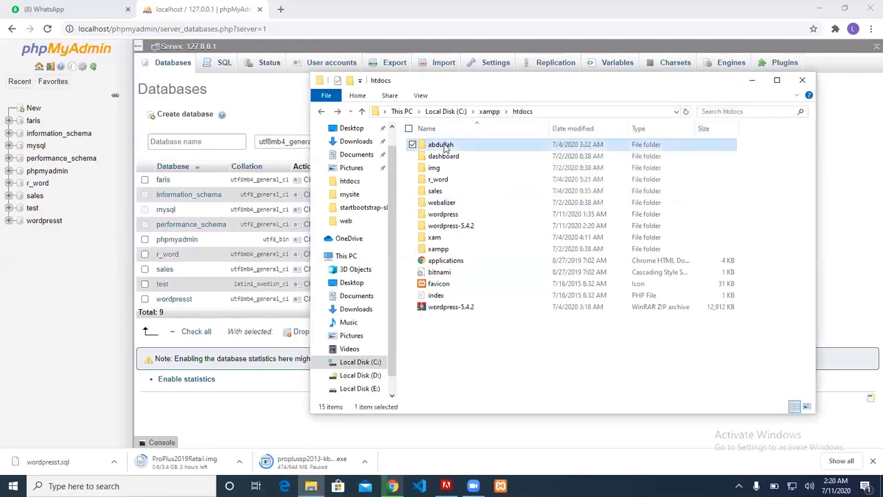
key("Delete")
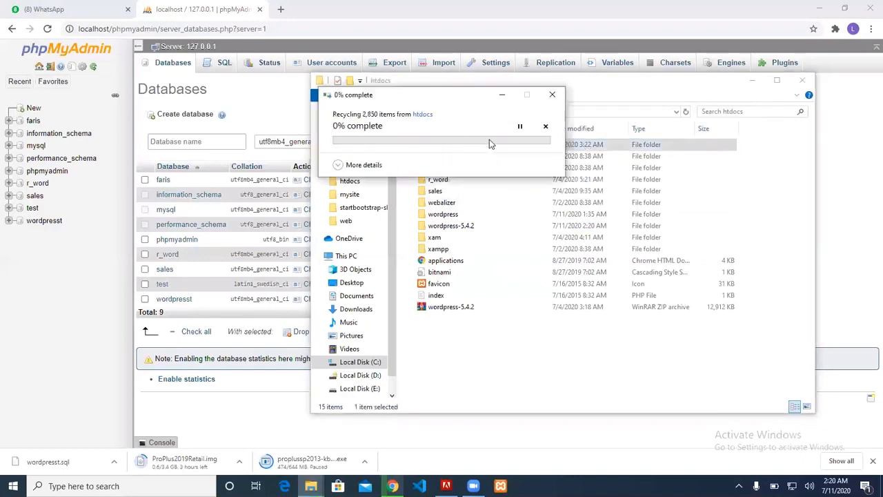
left_click(483, 213)
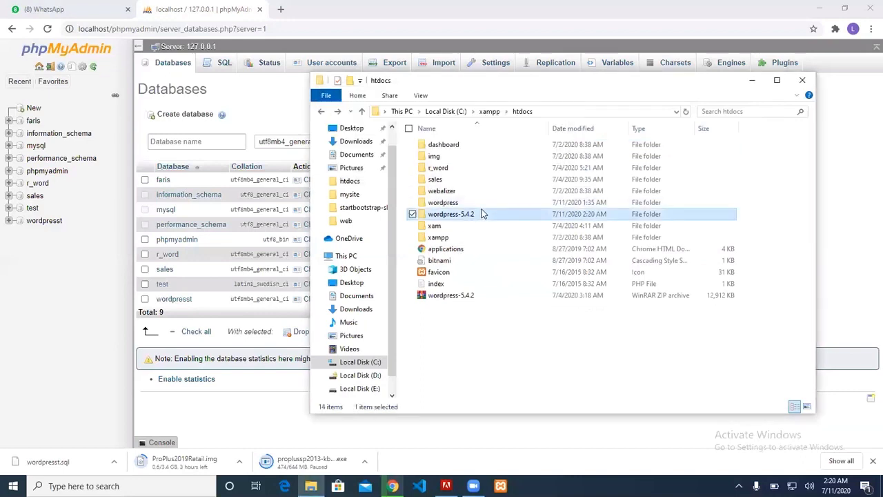
key("Delete")
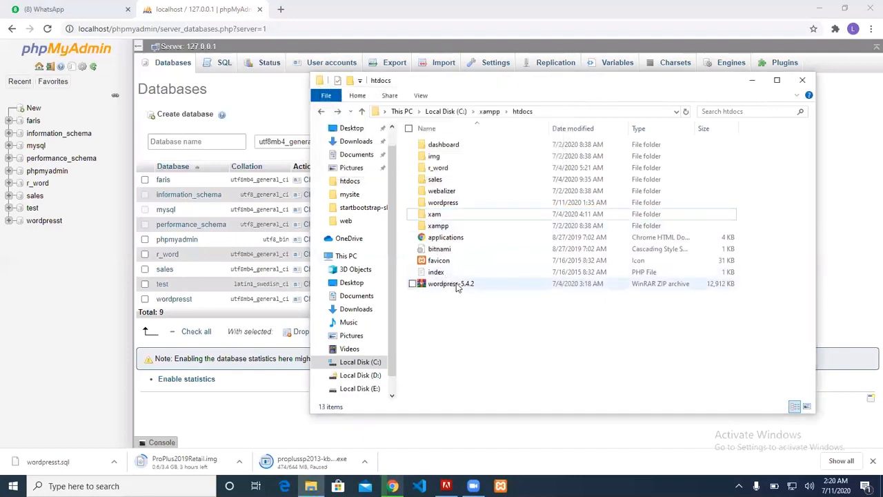
Abandon an extract-here attempt and re-extract the zip into a wordpress-5.4.2 folder
left_click(456, 284)
right_click(457, 284)
left_click(341, 113)
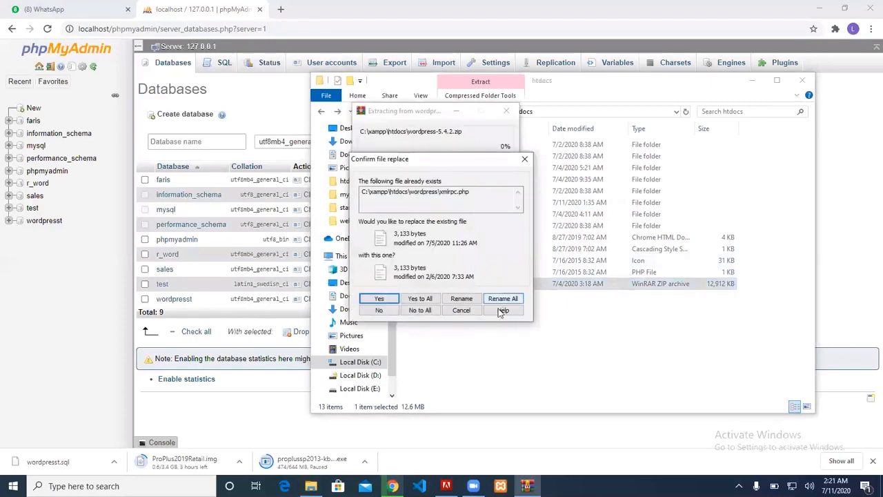
left_click(461, 309)
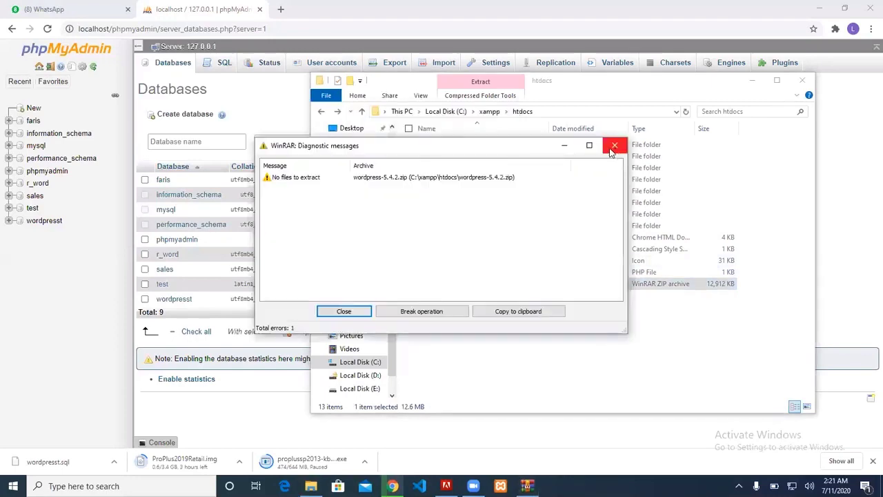
left_click(611, 147)
right_click(441, 285)
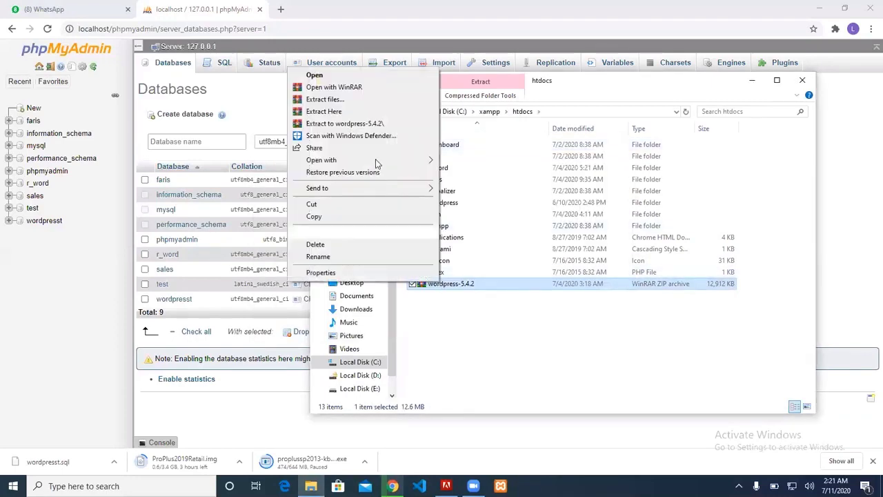
left_click(377, 125)
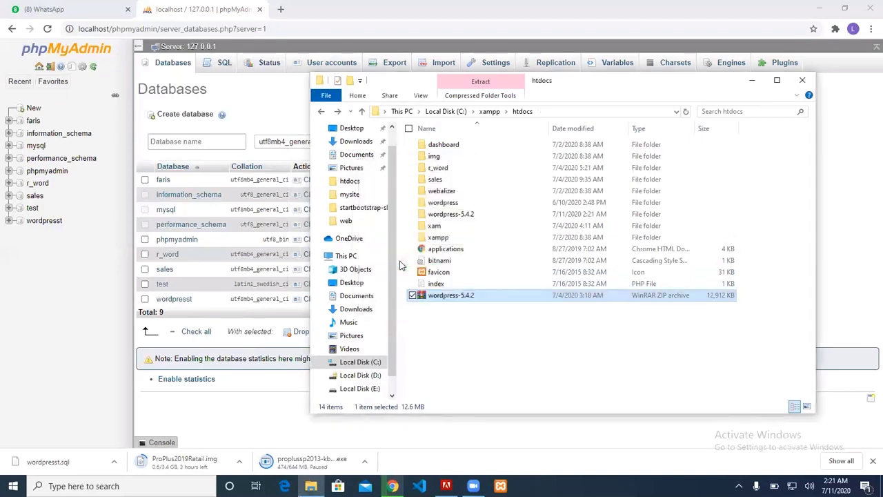
Rename the inner wordpress folder inside wordpress-5.4.2 to abdullah2
left_click(445, 216)
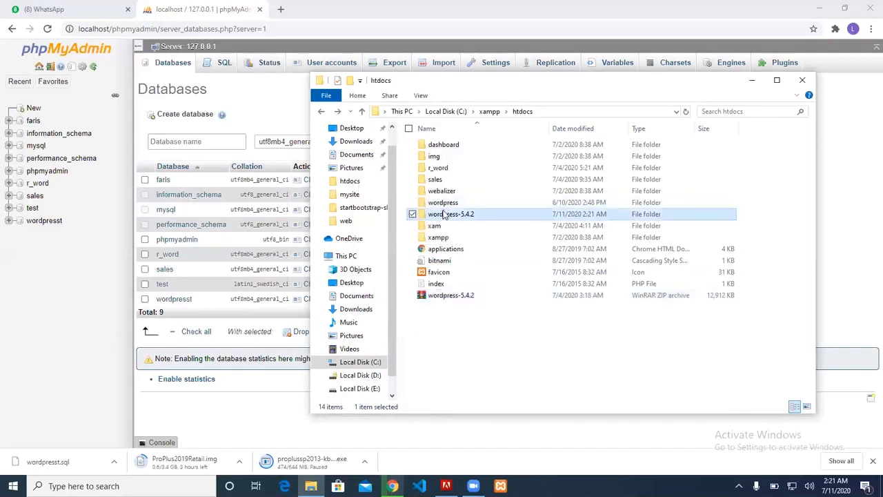
double_click(445, 215)
left_click(441, 146)
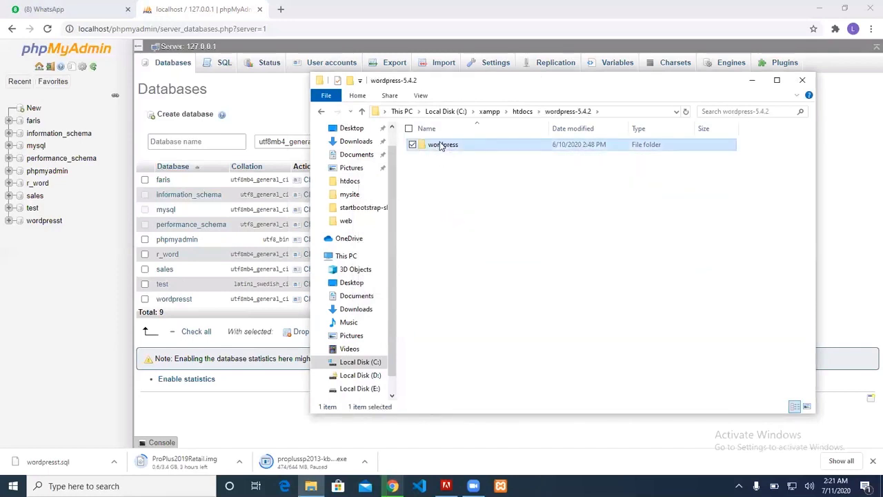
left_click(442, 145)
type("ab")
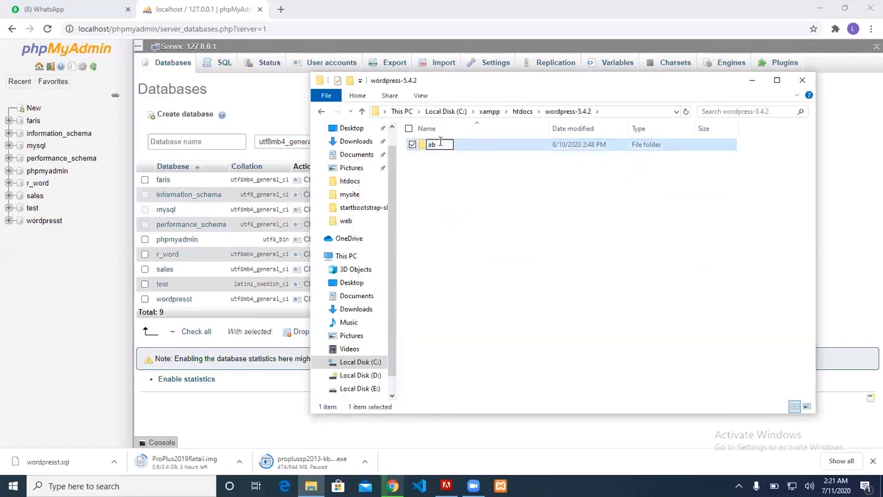
type("dullah")
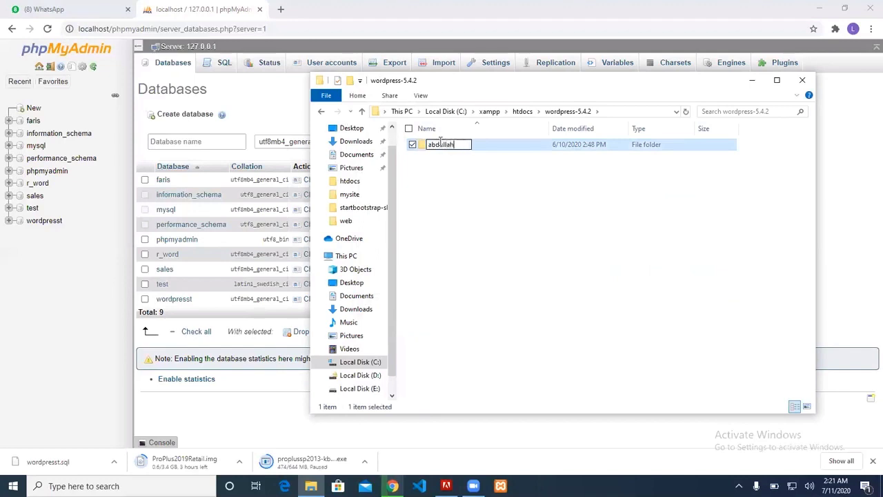
type("2")
key("Return")
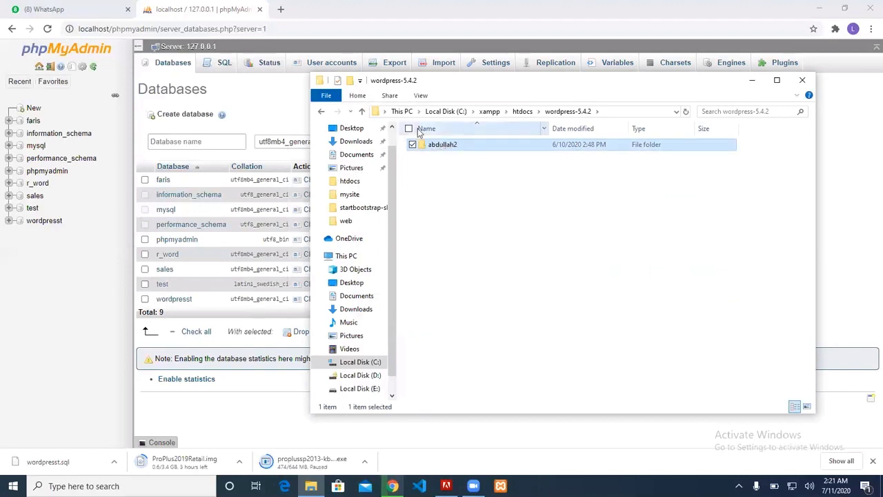
Back in htdocs, delete the wordpress-5.4.2 folder
left_click(328, 115)
left_click(493, 290)
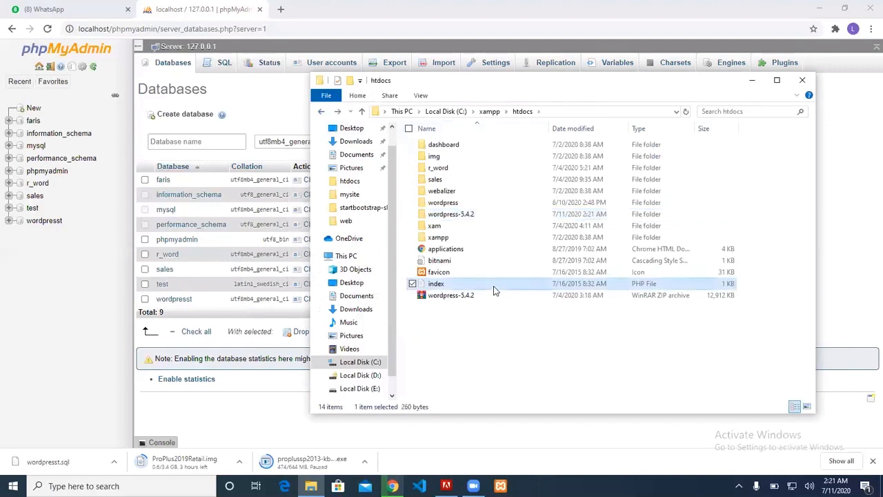
left_click(493, 319)
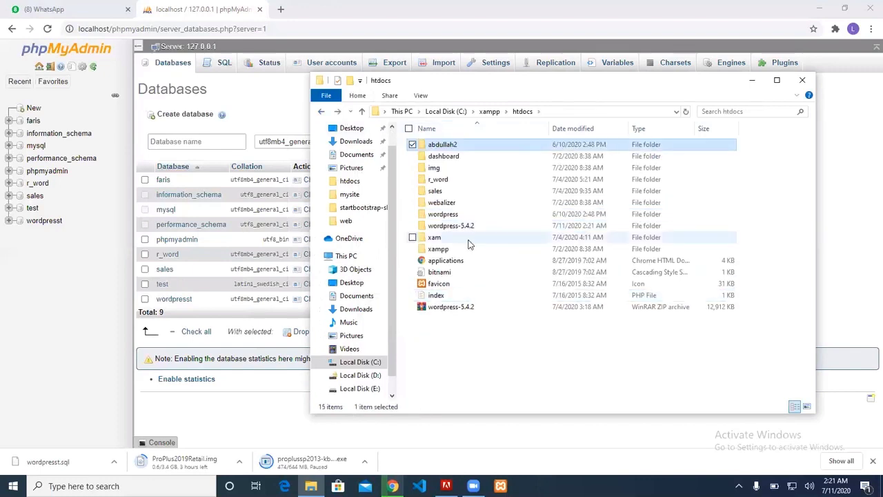
left_click(462, 217)
left_click(462, 225)
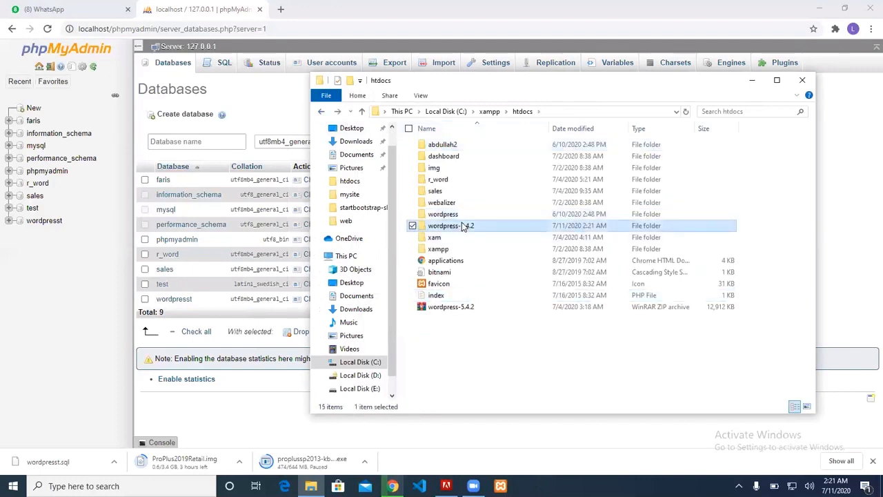
key("Delete")
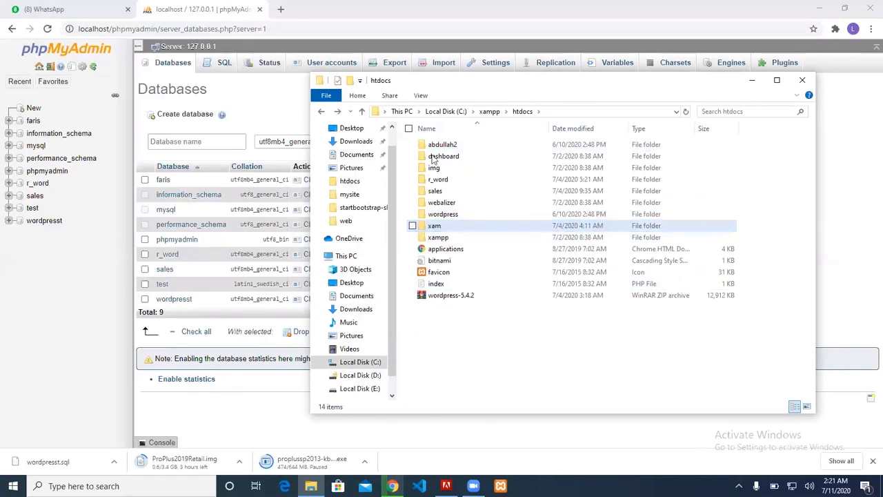
Open a new browser tab, then return to the phpMyAdmin Databases page
left_click(280, 9)
type("loc")
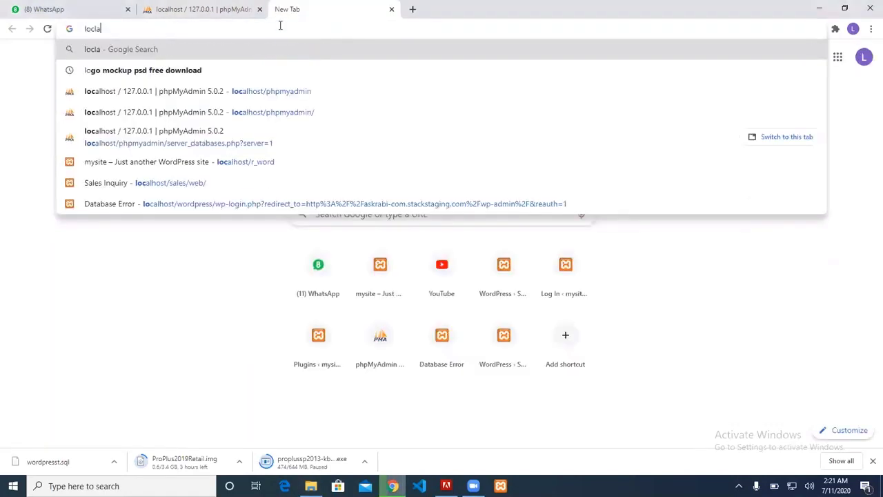
key("BackSpace")
left_click(228, 9)
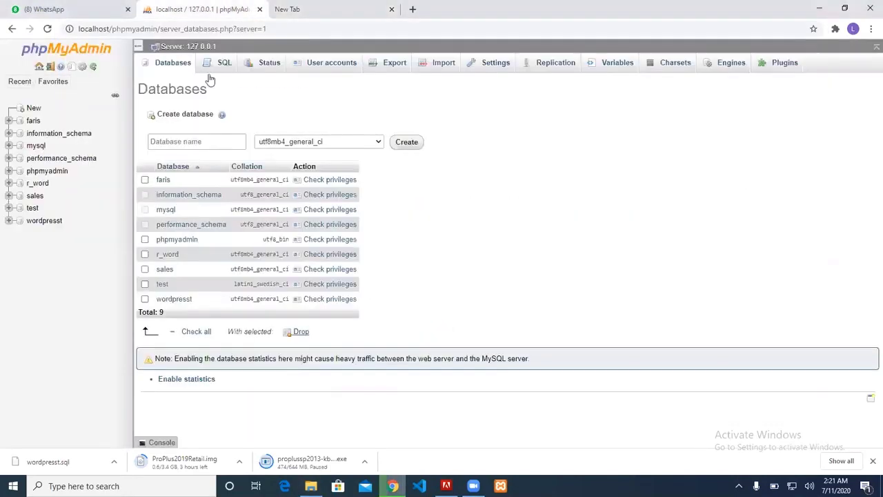
Enter abdullah as the new database name and create it
left_click(187, 142)
type("abd")
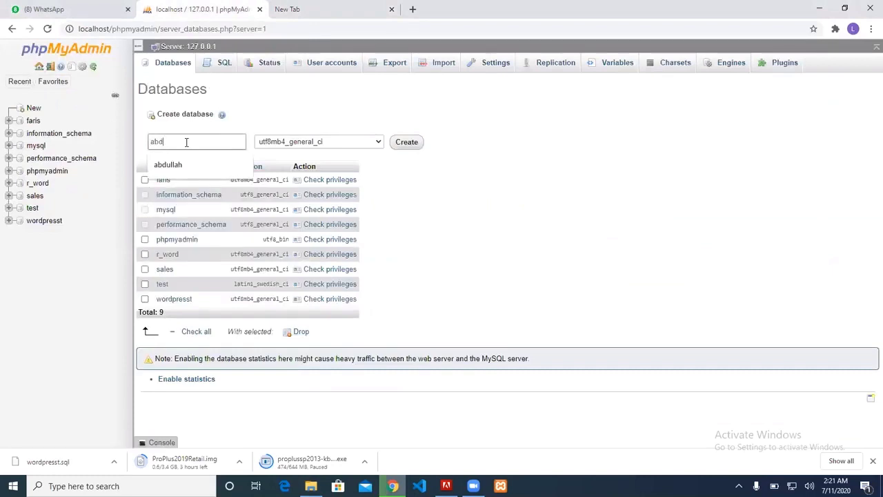
type("ull.ah")
key("BackSpace")
type("a")
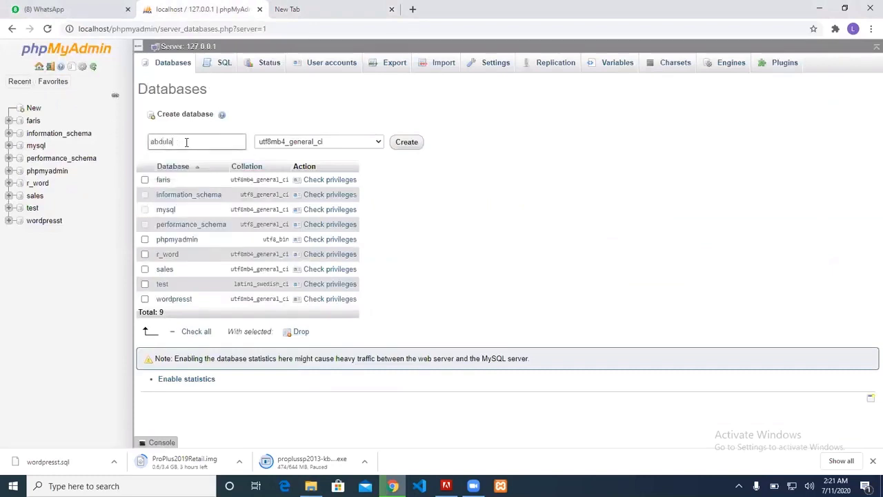
key("BackSpace")
type("lah")
left_click(406, 141)
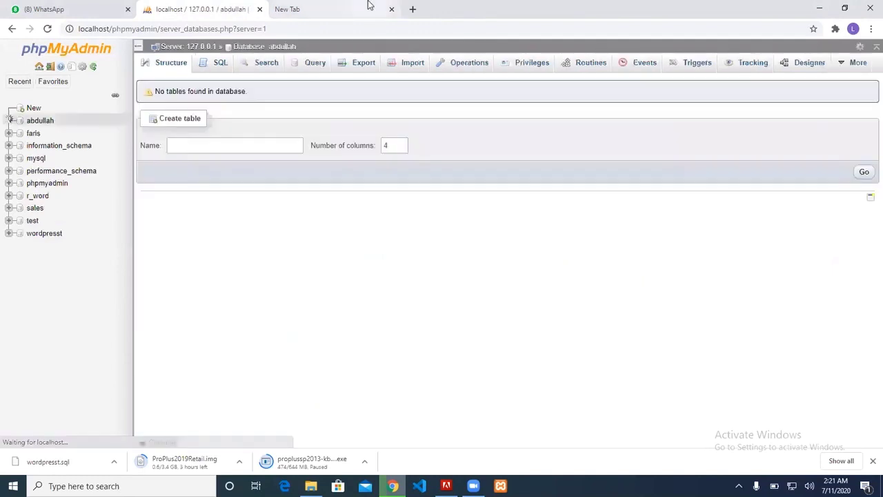
Load localhost/abdullah2, keep English (United States), and continue to the database-details page
left_click(367, 5)
type("lo")
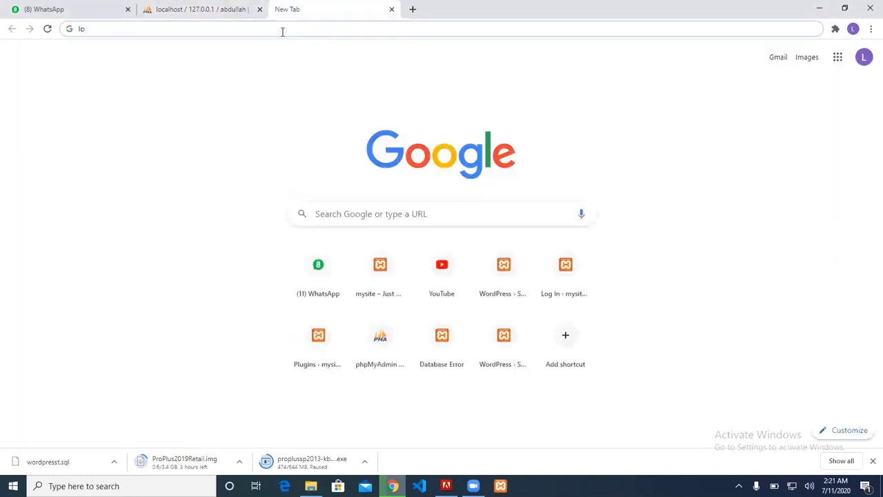
type("calhost/")
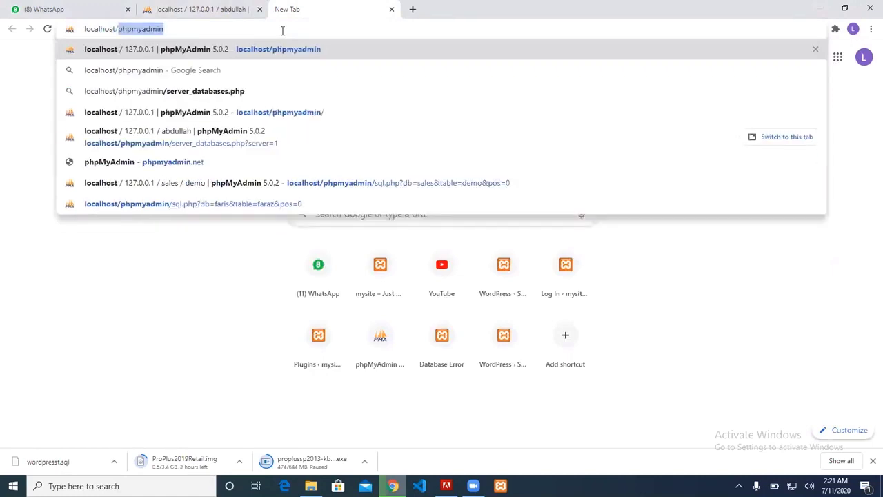
type("abdullah")
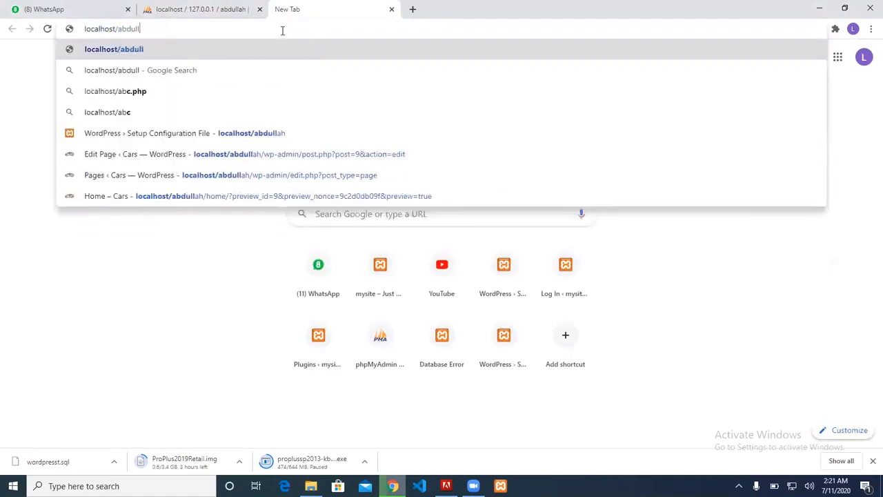
type("2")
key("Return")
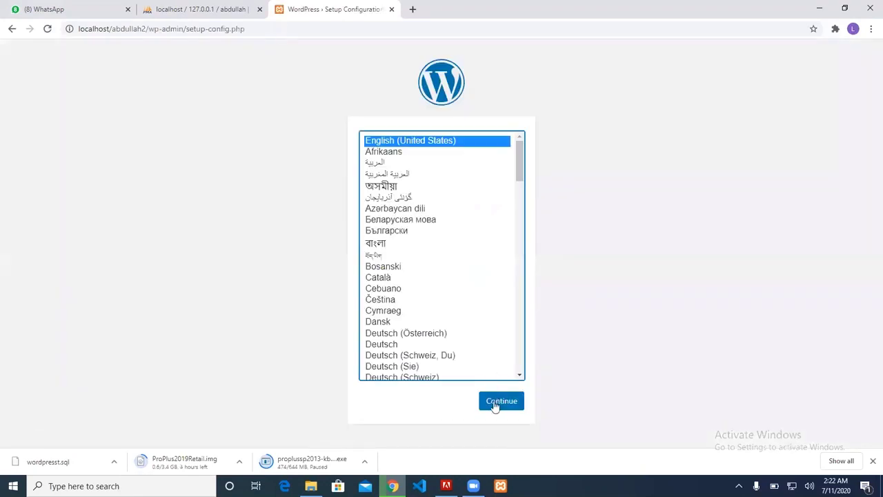
left_click(493, 406)
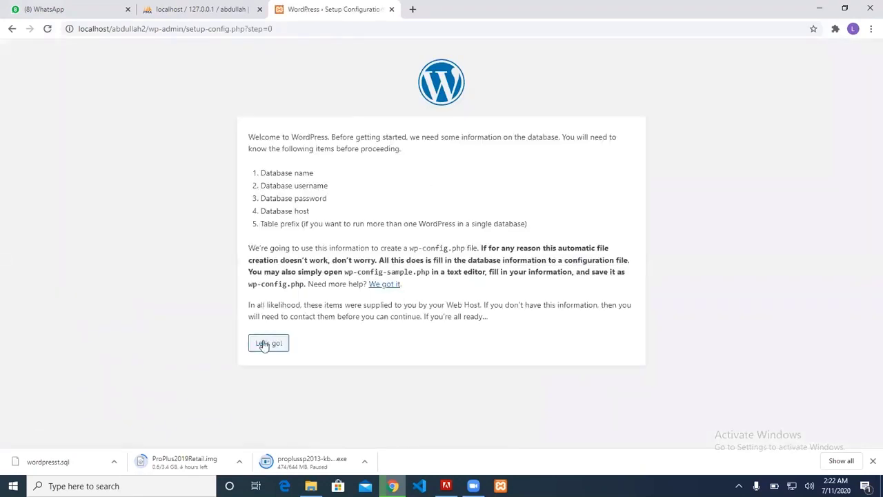
left_click(264, 344)
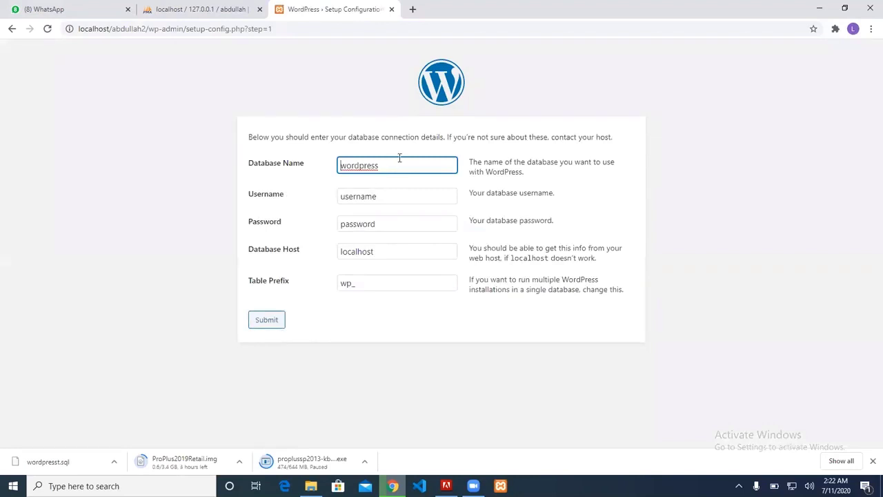
Enter database abdullah, username root and a blank password, submit, and run the installation
key("ctrl+a")
type("abdull")
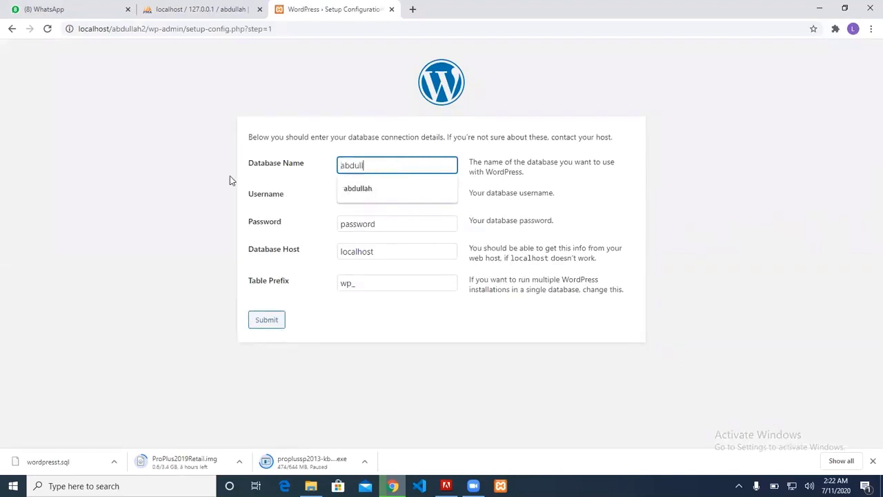
type("ah")
key("Tab")
type("root")
key("Tab")
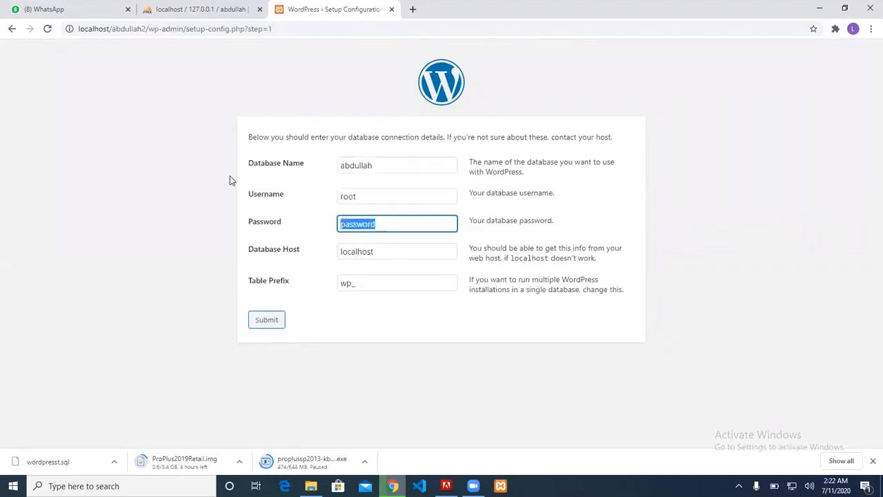
key("BackSpace")
key("Tab")
key("Tab")
key("Return")
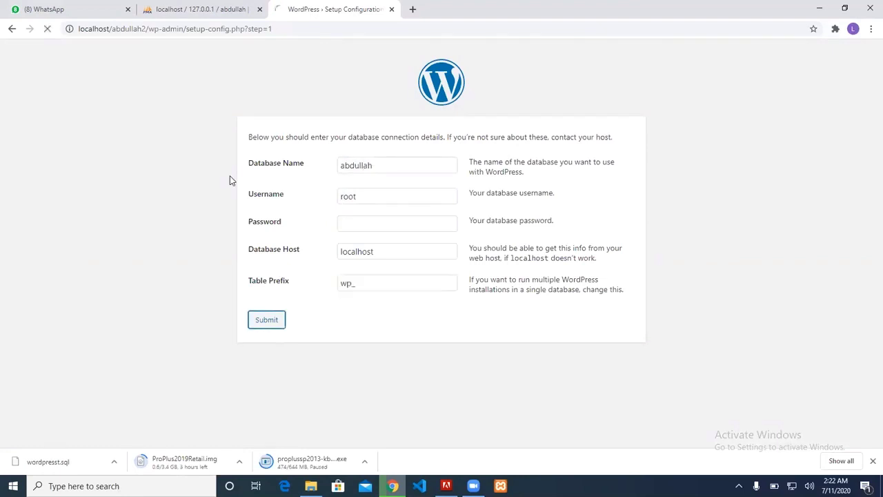
left_click(291, 174)
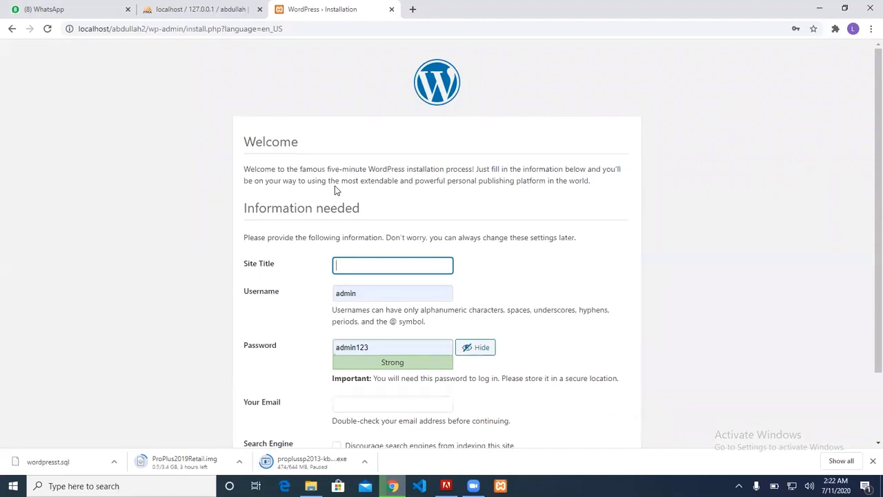
Install WordPress with site title mysite, the weak password confirmed, and an admin e-mail address
type("m")
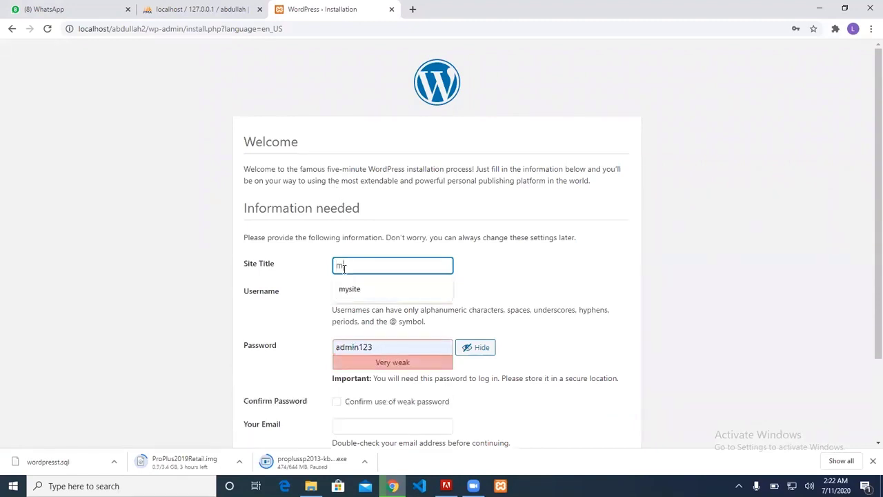
type("ysite")
key("Tab")
key("Tab")
key("Tab")
key("Tab")
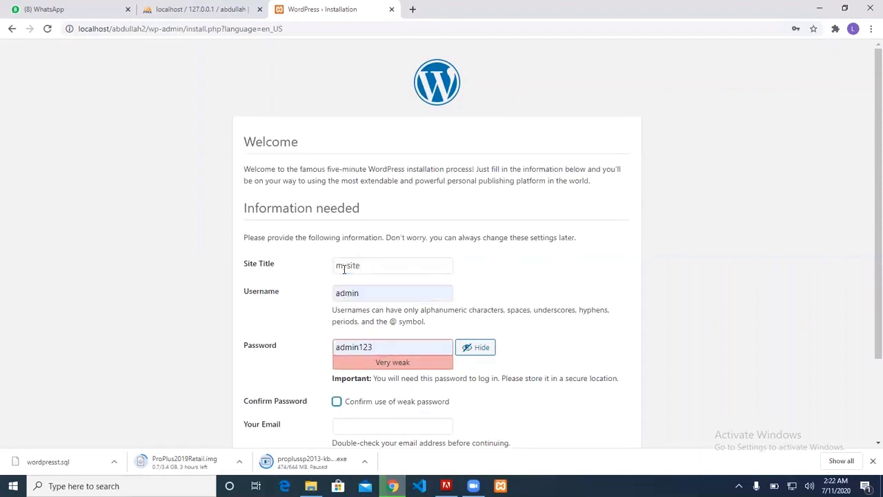
key("Tab")
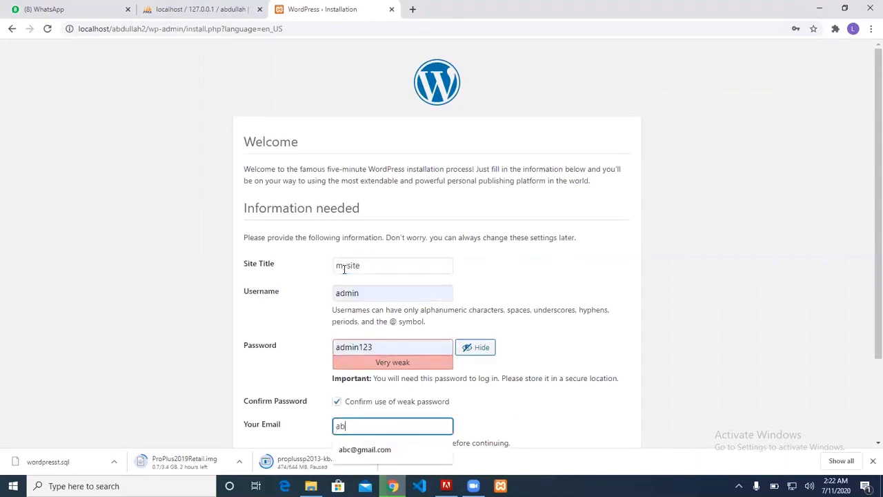
key("Tab")
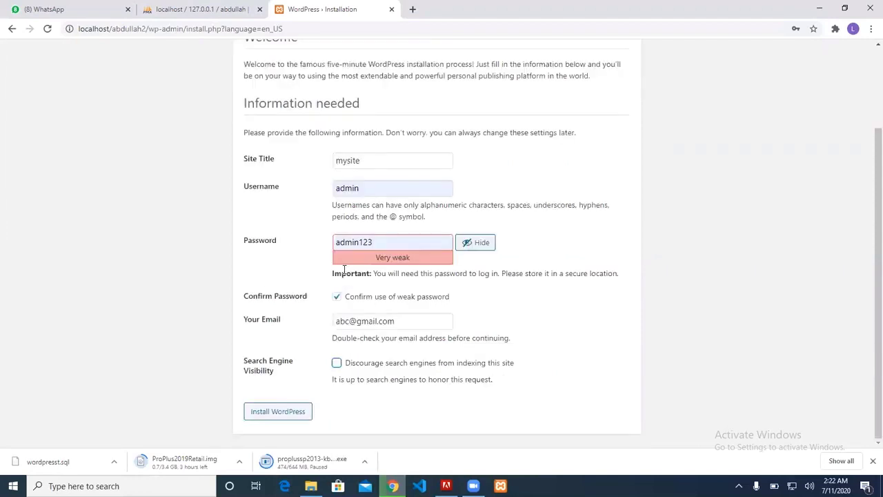
left_click(261, 418)
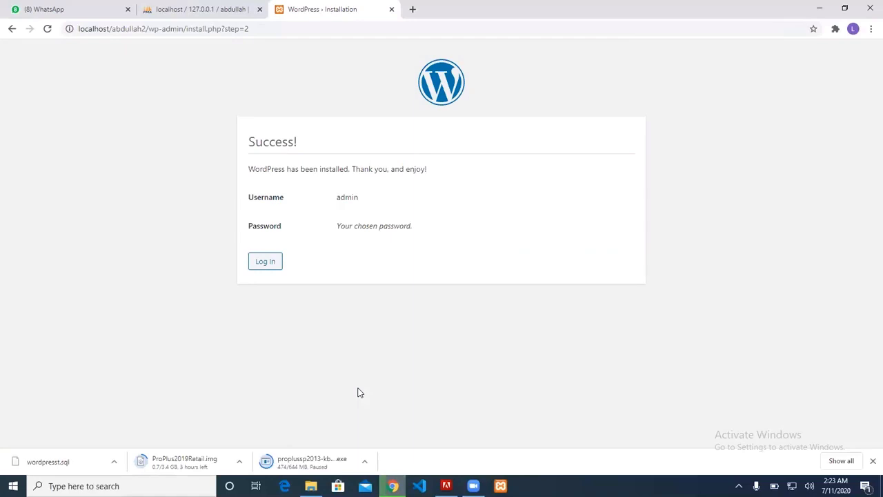
Log in as admin with the saved credentials to reach the mysite Dashboard
left_click(268, 266)
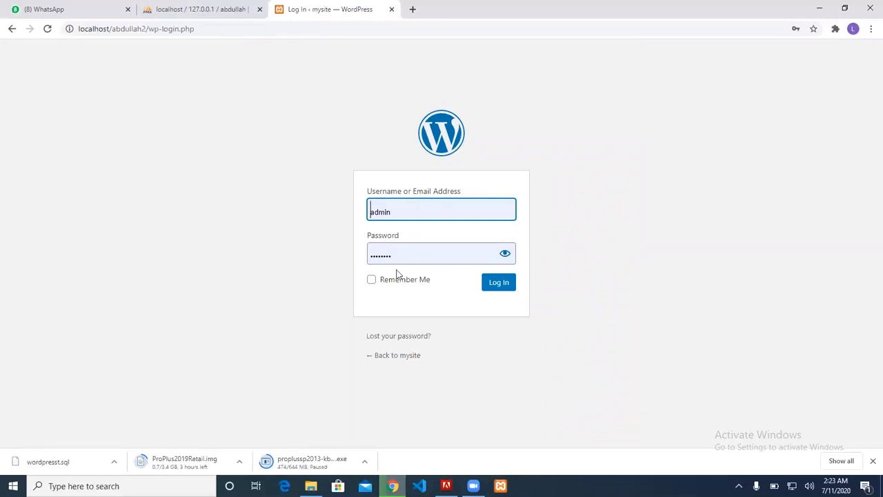
left_click(493, 293)
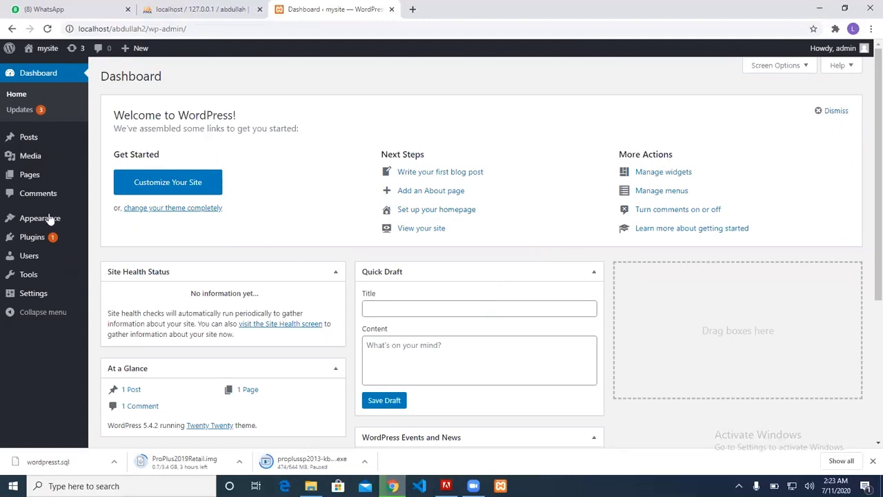
Go to Themes > Add New and search the directory for "onel" to find Robot
mouse_move(42, 219)
left_click(97, 226)
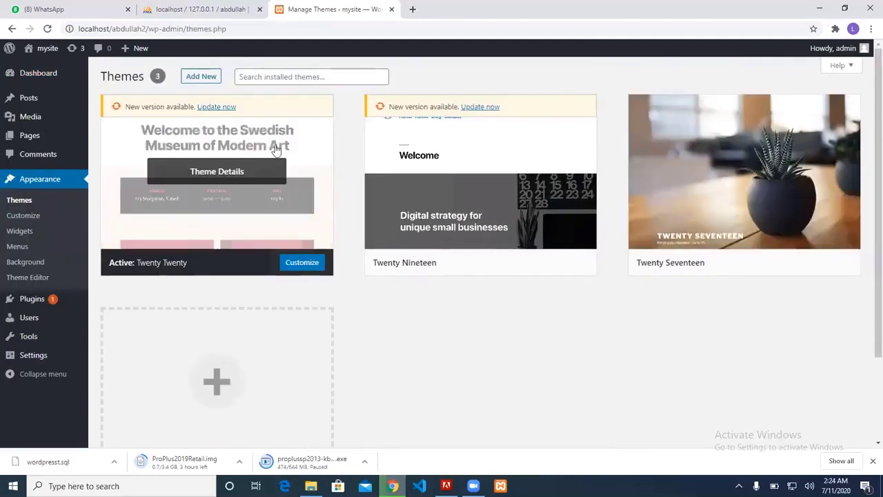
left_click(281, 76)
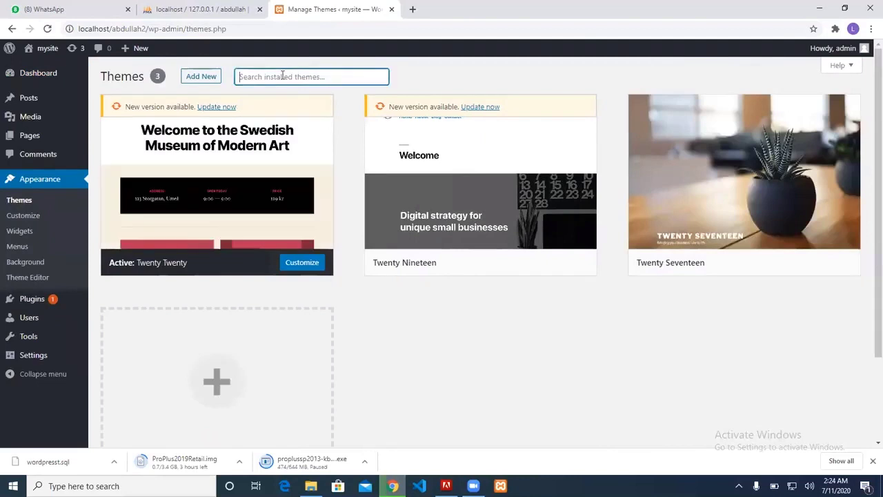
left_click(213, 78)
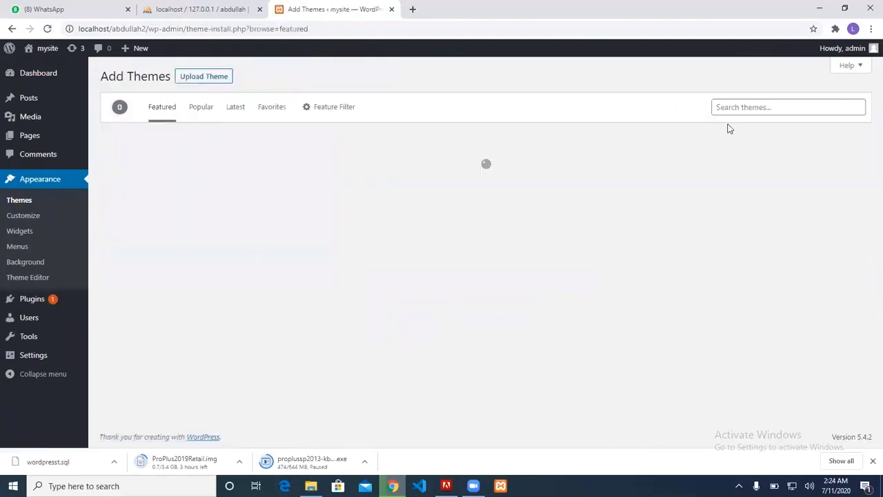
left_click(734, 112)
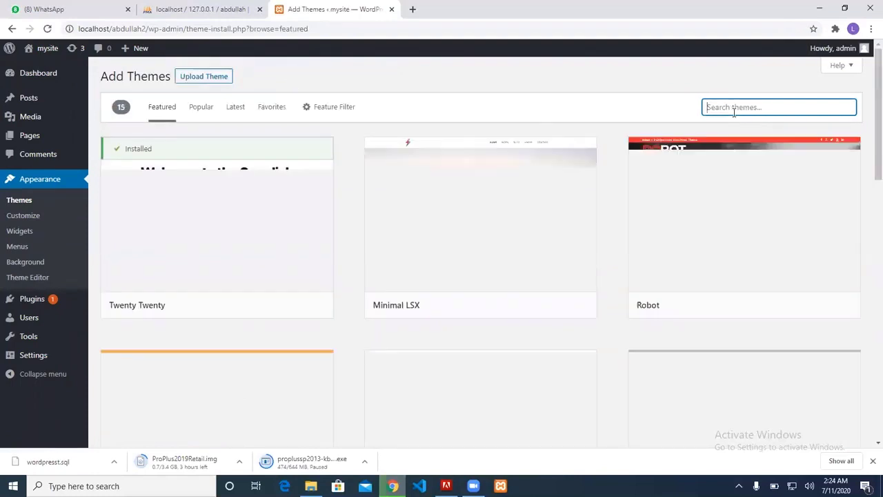
type("onl")
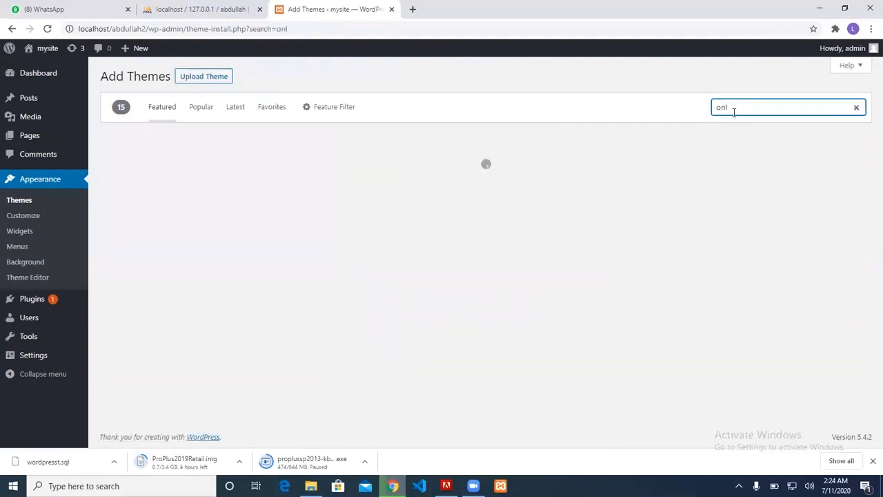
type("el")
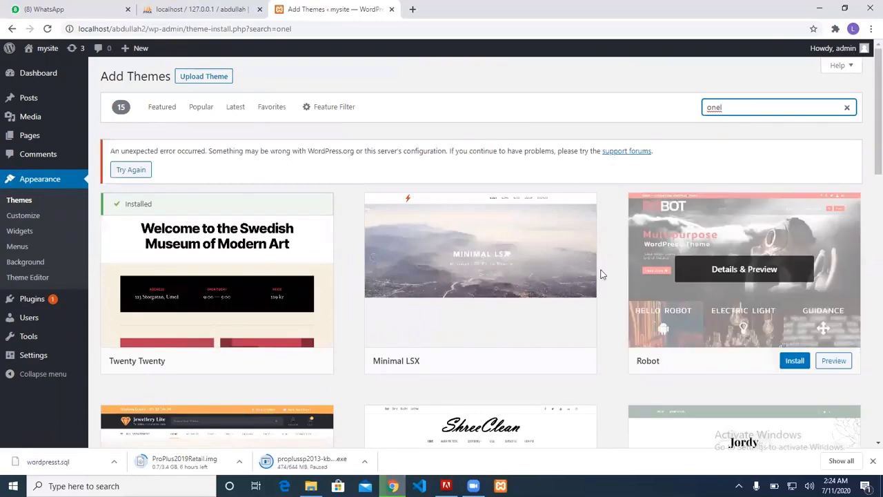
scroll(601, 276, "down", 3)
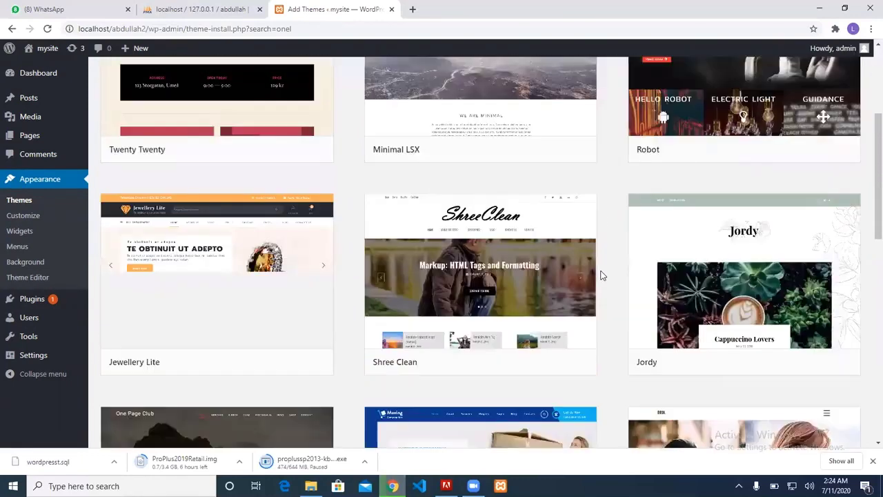
scroll(600, 276, "up", 2)
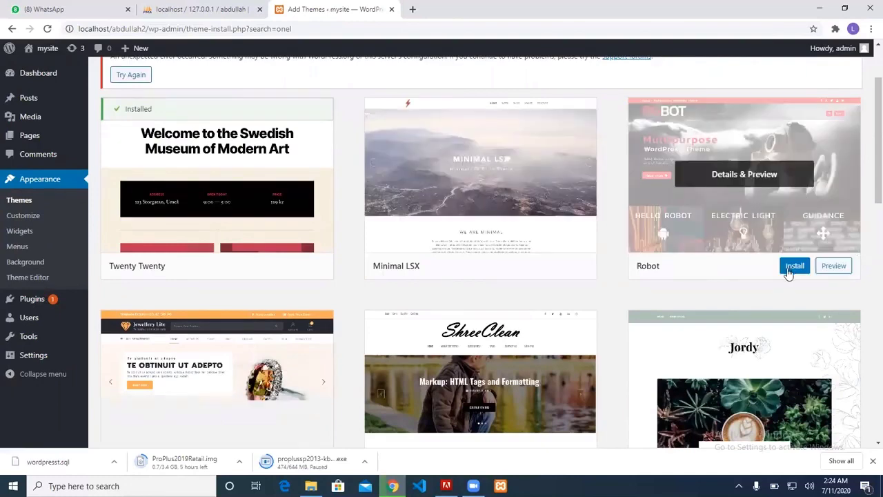
Install the Robot theme from its card, then activate it
left_click(787, 269)
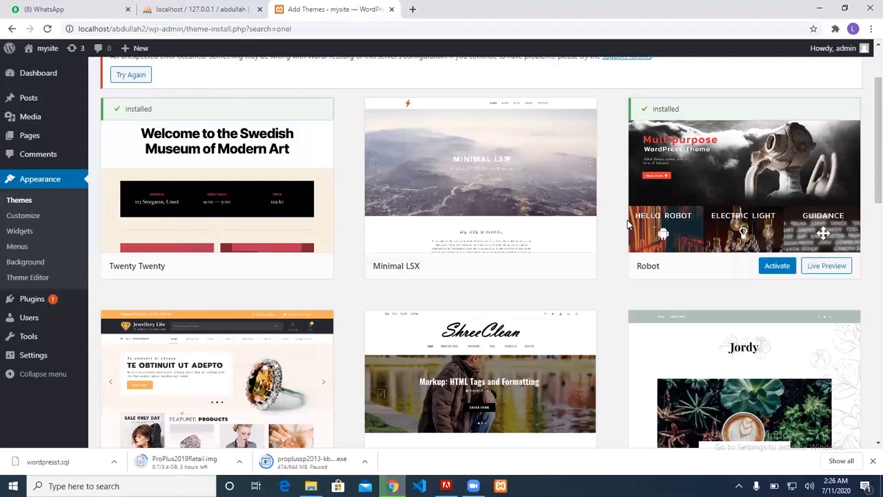
left_click(773, 274)
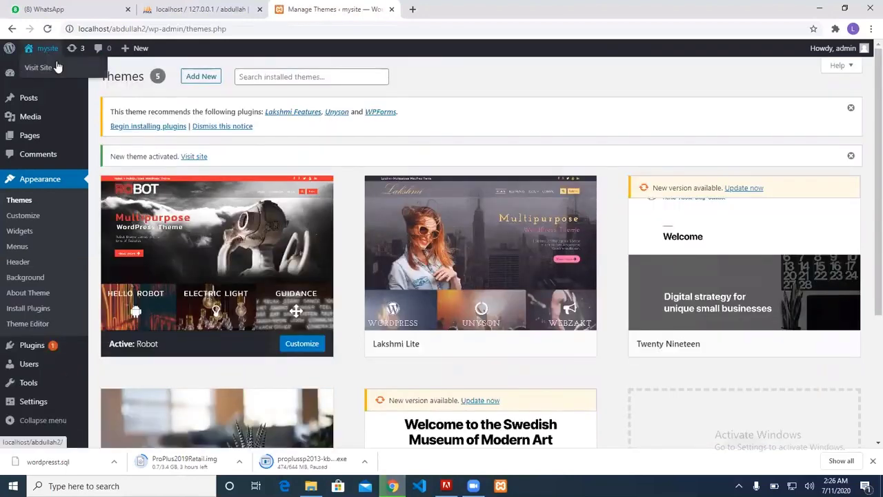
View the live front page in the Robot theme's design, then return to Themes and launch the Customizer
left_click(56, 63)
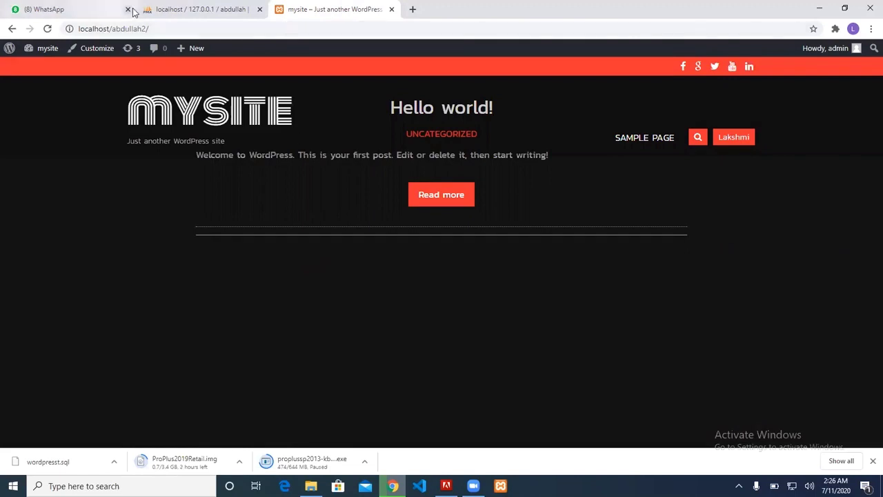
left_click(8, 34)
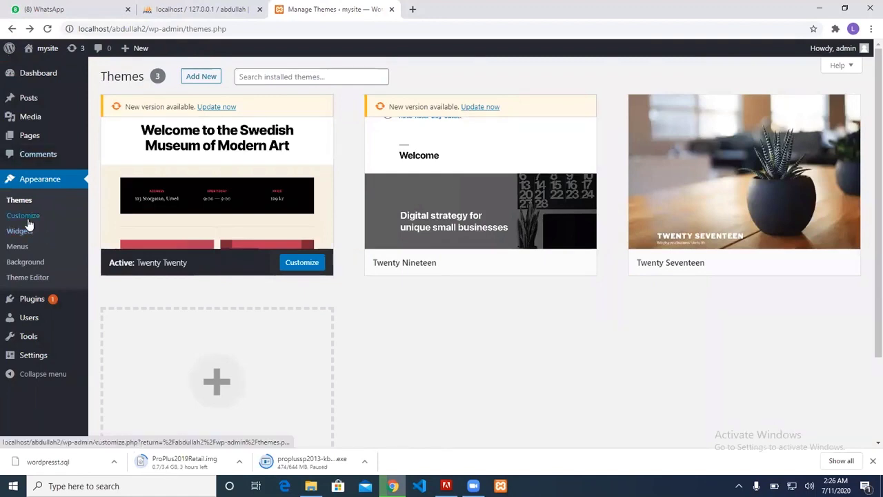
left_click(27, 218)
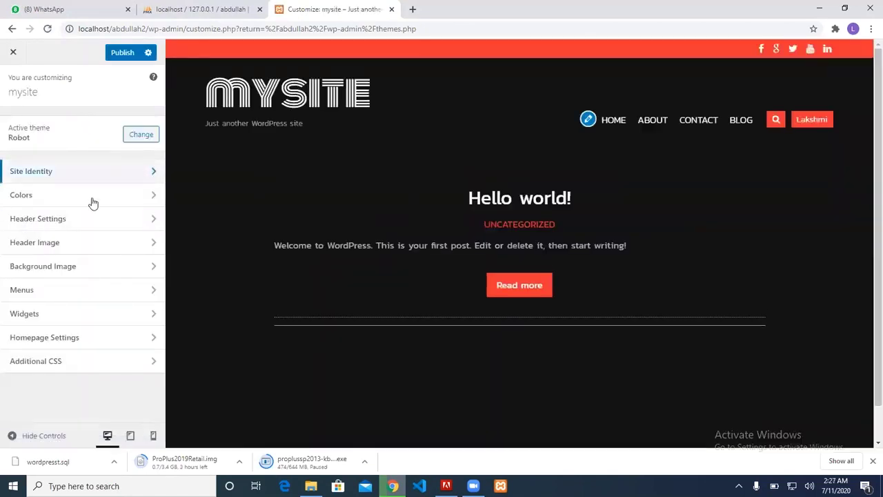
After a look at the header settings, change the Site Title from mysite to Robot
left_click(87, 219)
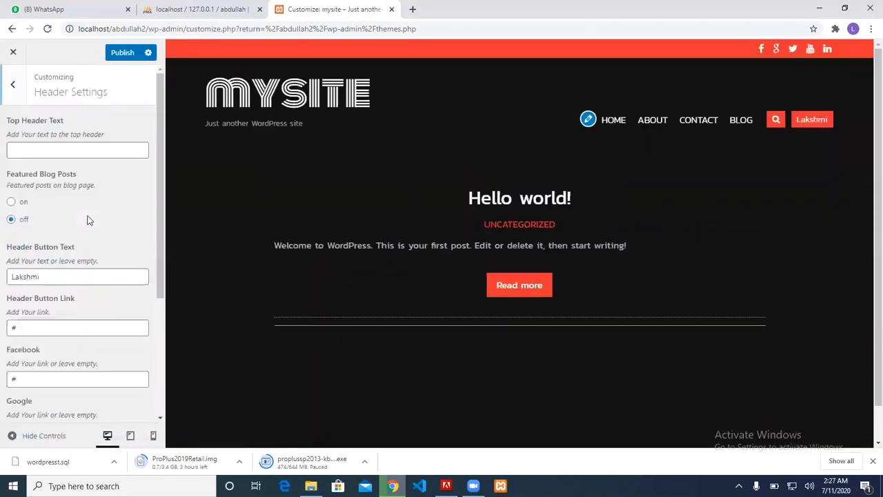
left_click(67, 146)
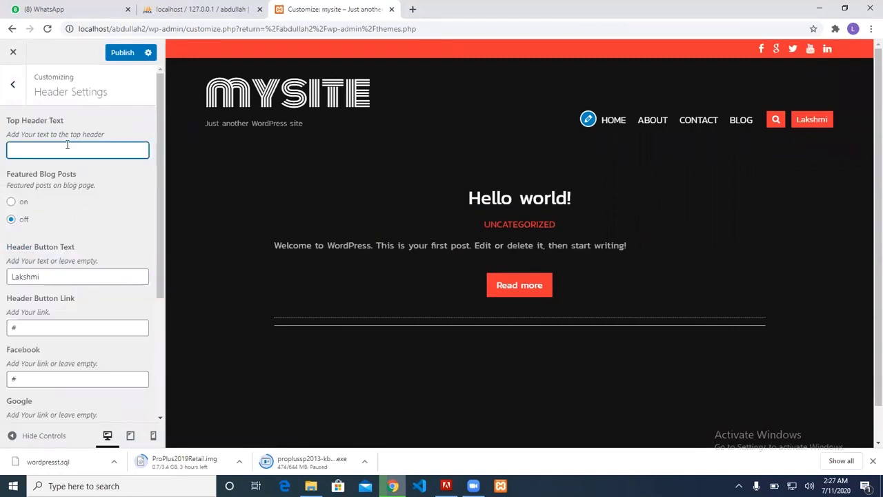
left_click(10, 91)
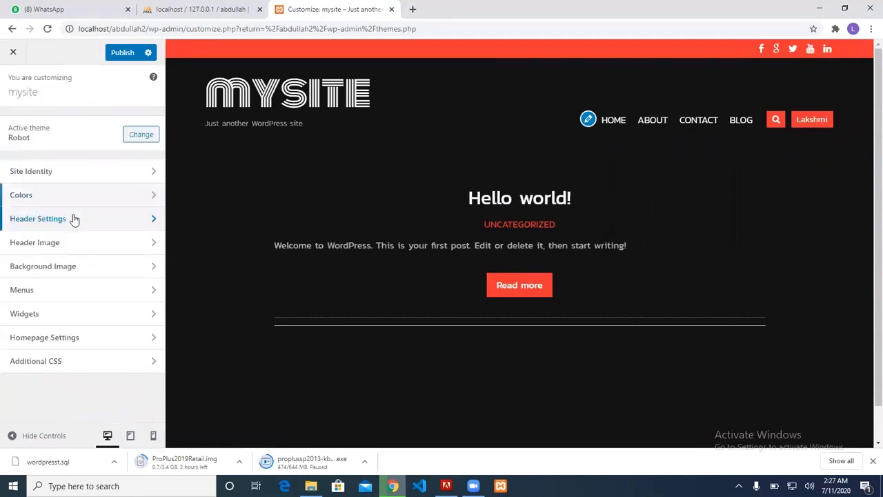
left_click(71, 180)
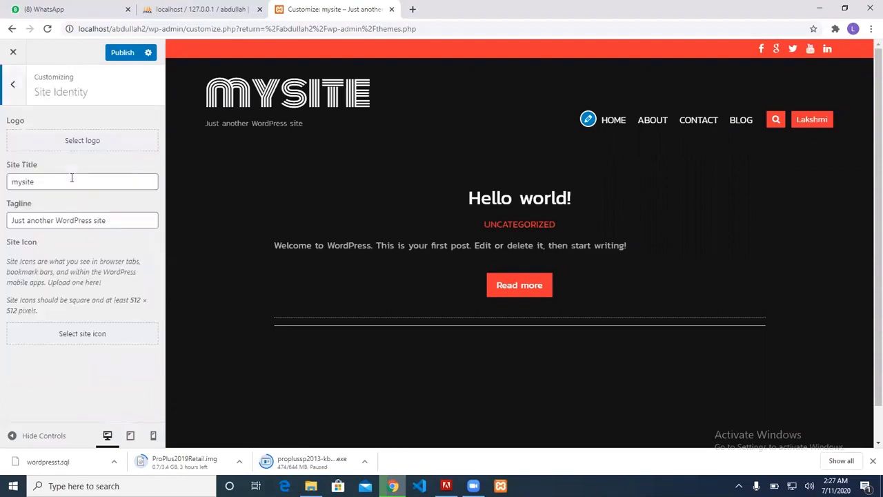
left_click_drag(71, 181, 2, 186)
type("Ro")
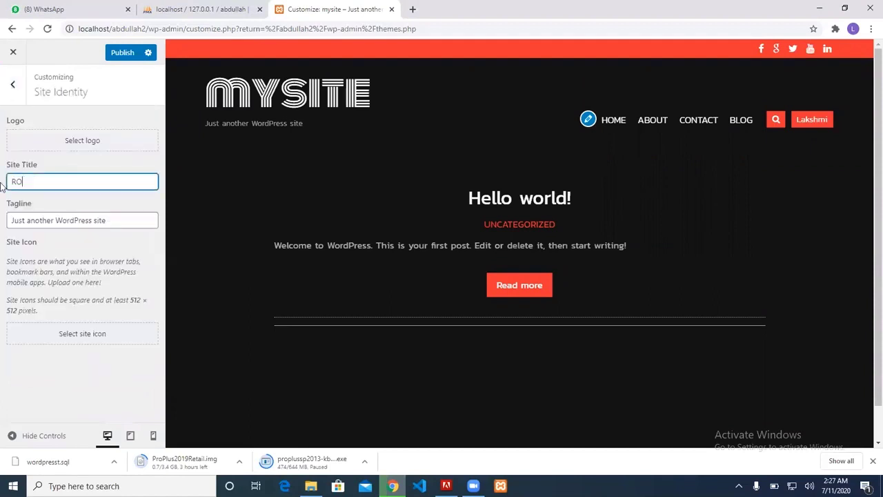
type("bot")
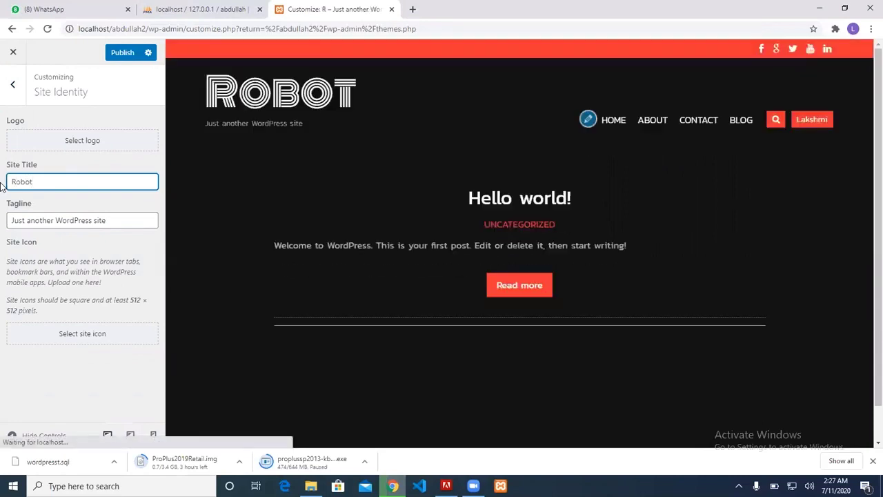
Set the tagline to 'Generation Ahead!!' and publish the site identity changes
left_click_drag(108, 222, 1, 205)
type("New")
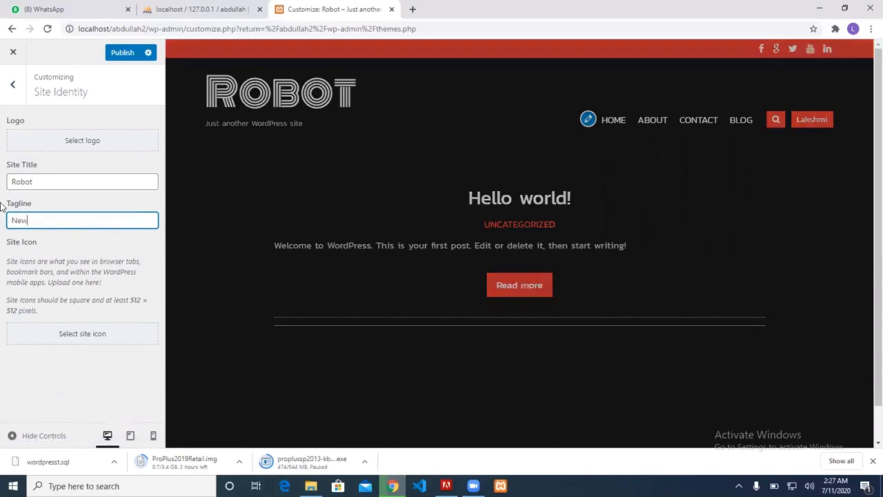
key("BackSpace")
key("BackSpace")
key("BackSpace")
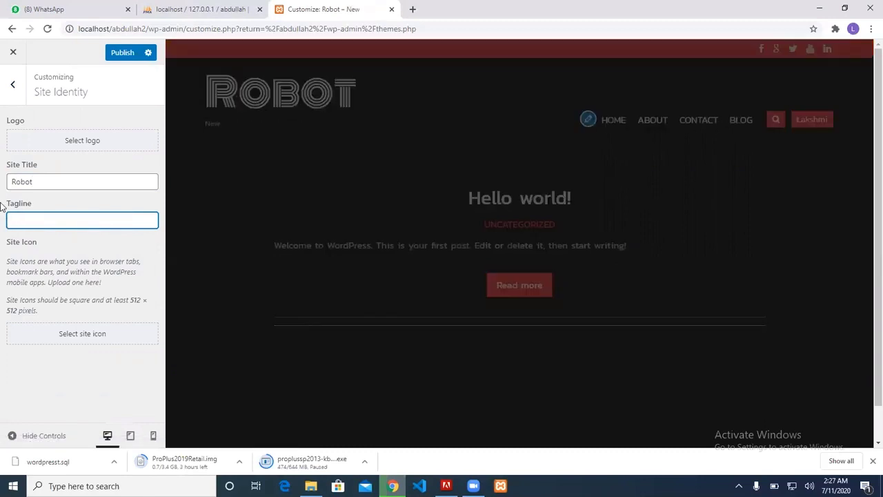
type("Another ")
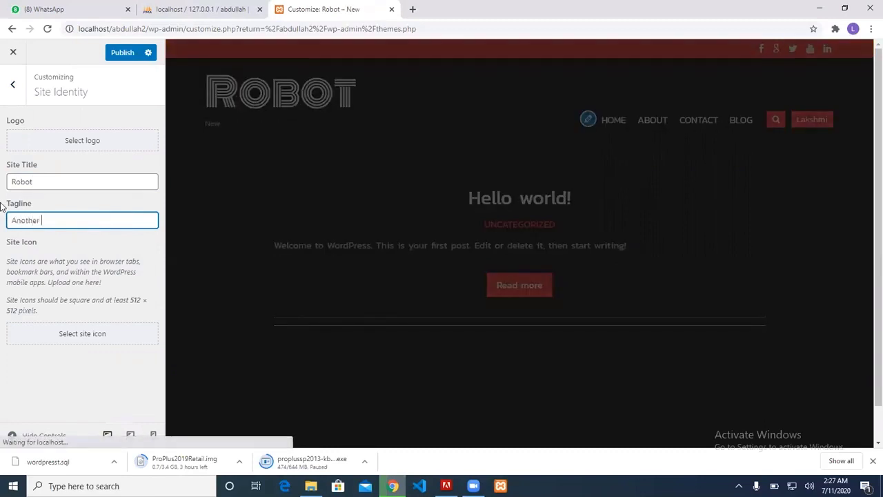
type("Generation")
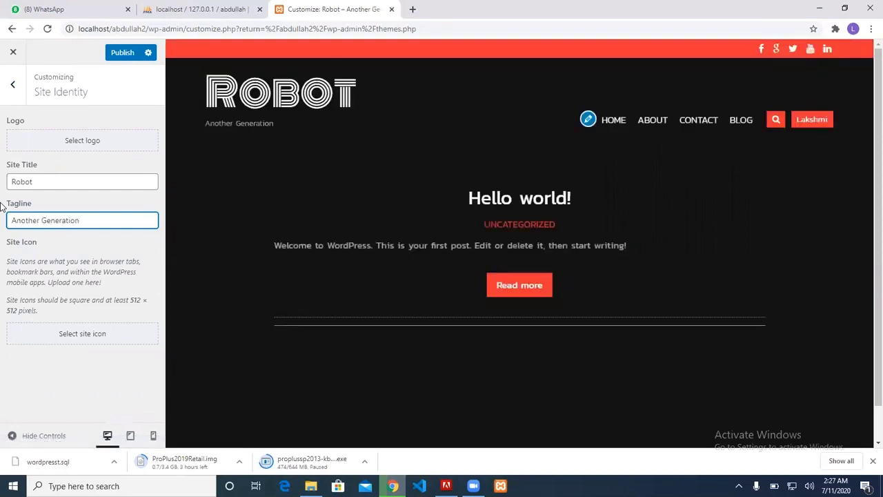
key("ctrl+a")
key("BackSpace")
type("G")
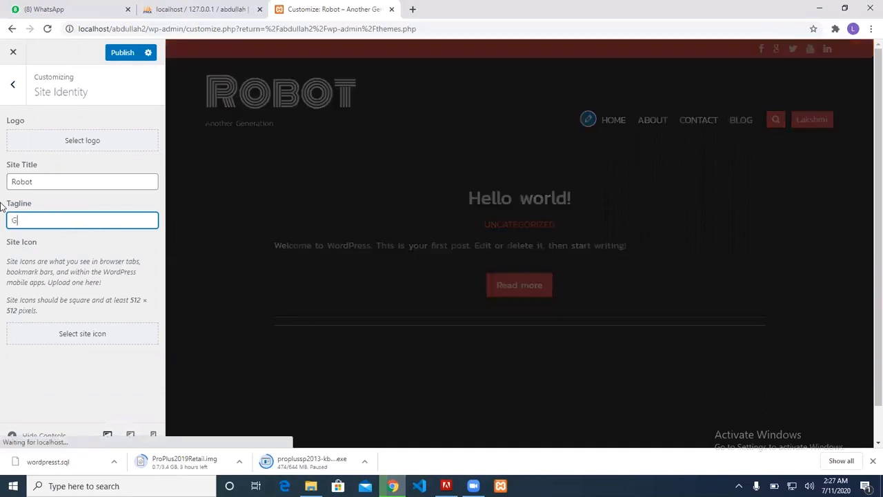
type("enerat")
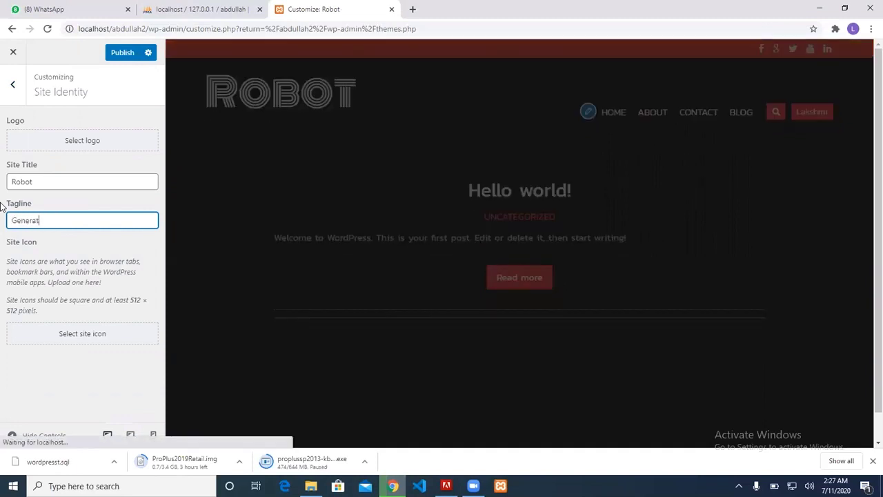
type("ion Ahead")
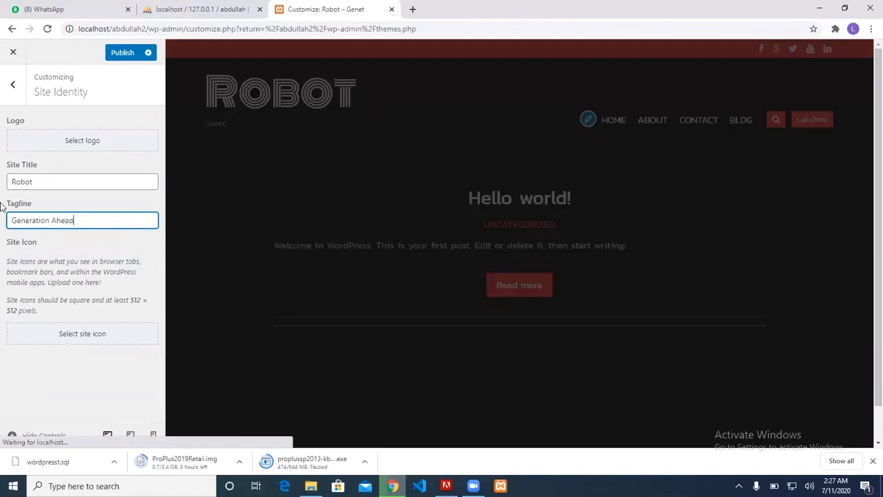
type("!!")
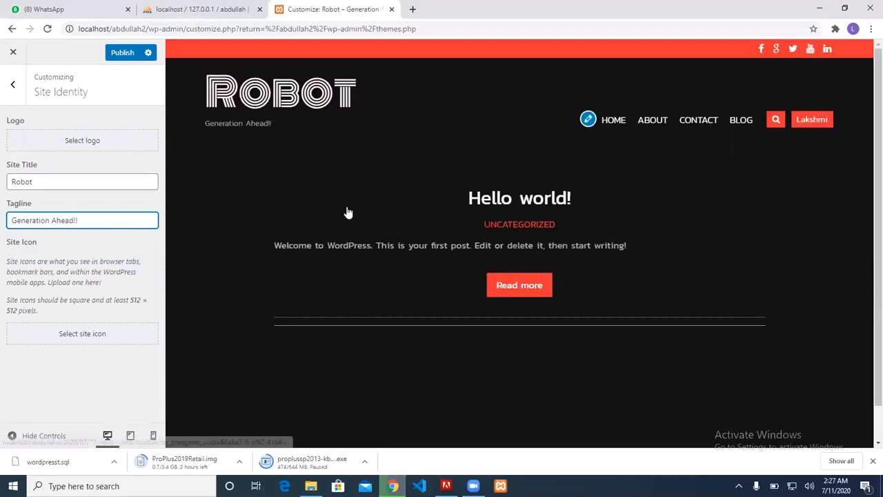
left_click(129, 52)
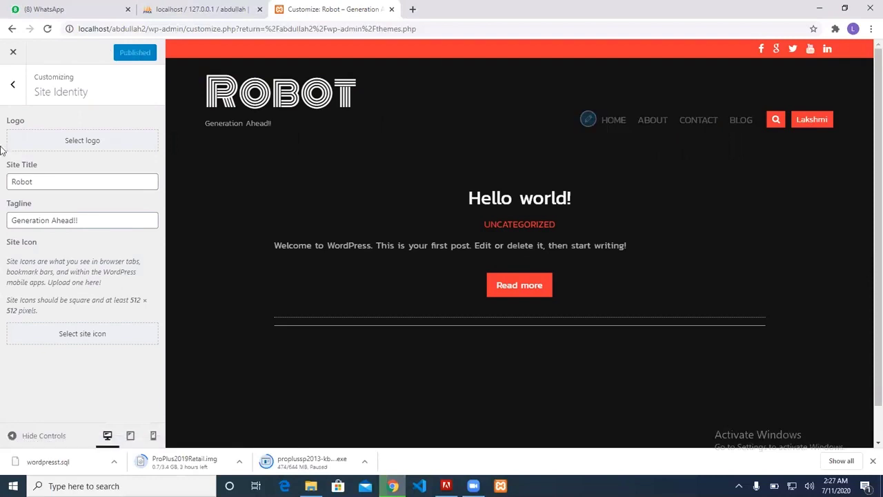
left_click(14, 88)
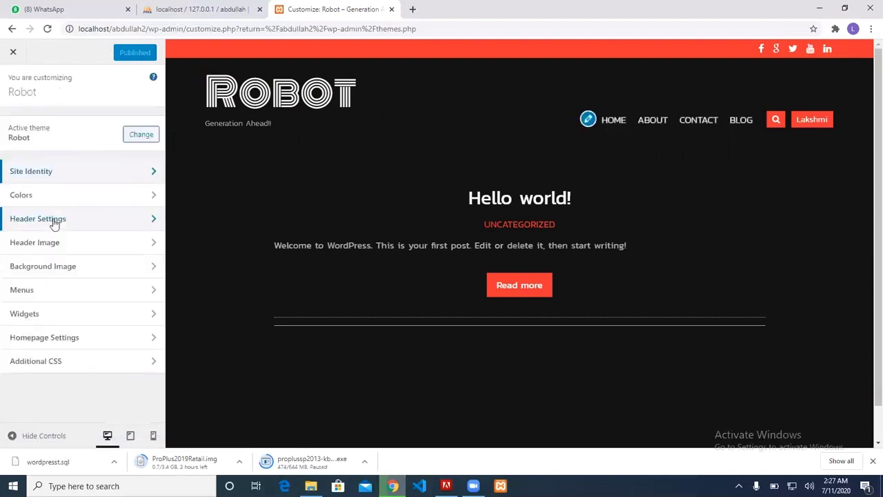
Create a new menu named primary in the Main Menu location and list its addable pages
left_click(67, 290)
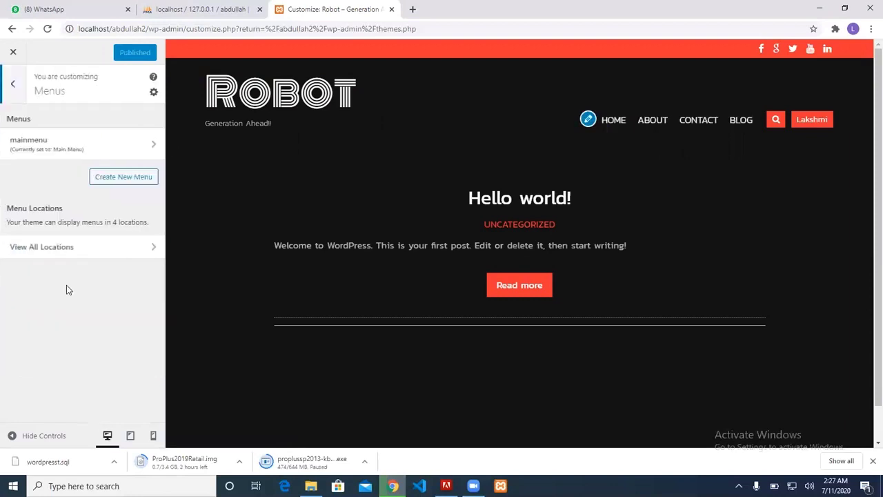
left_click(100, 176)
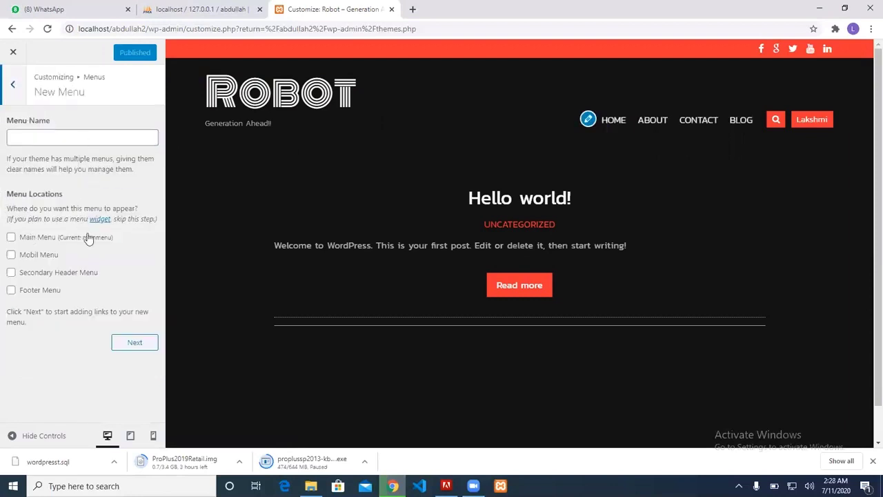
left_click(62, 238)
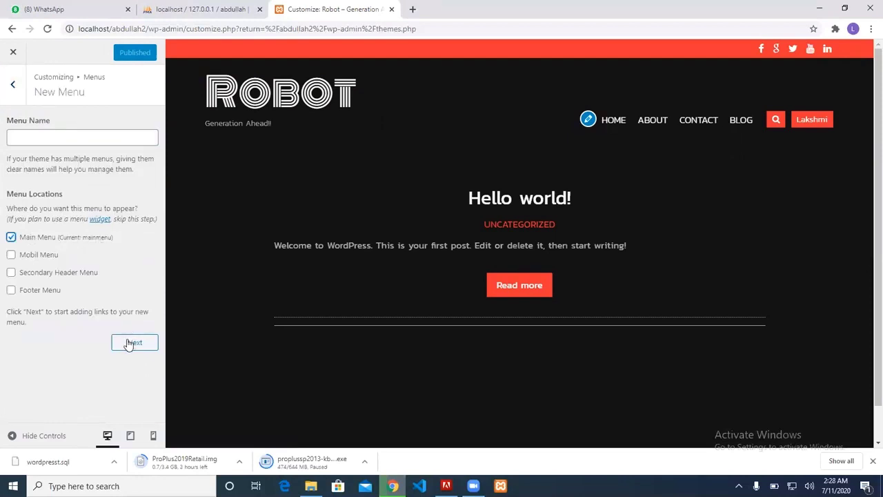
left_click(96, 142)
type("pr")
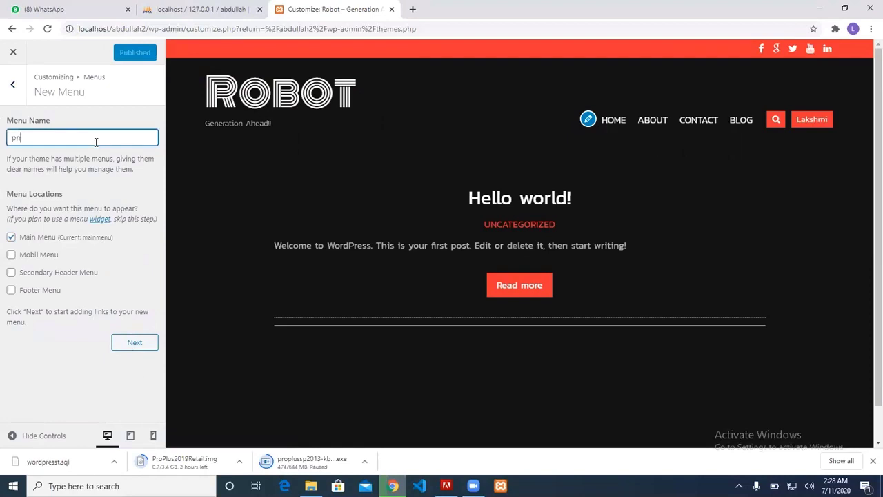
type("imaru")
left_click(119, 344)
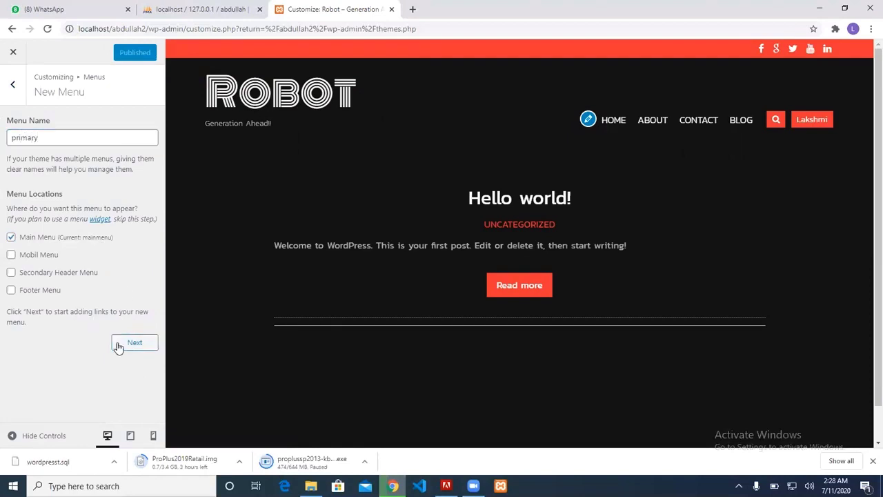
scroll(75, 255, "down", 1)
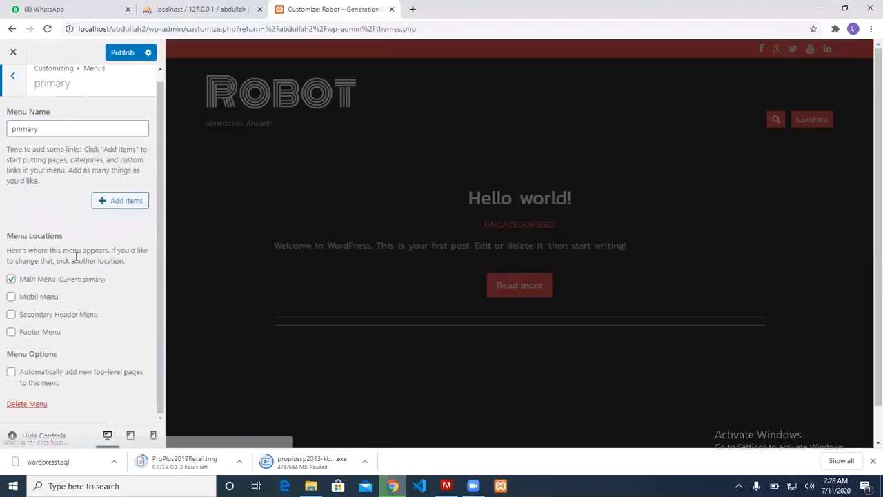
left_click(100, 197)
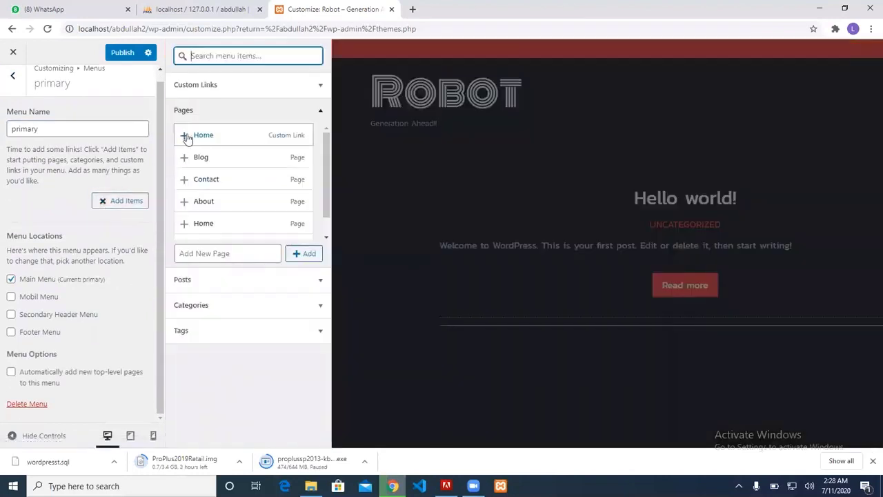
Add the Home, About and Contact pages to the primary menu and publish it
left_click(185, 224)
left_click(183, 201)
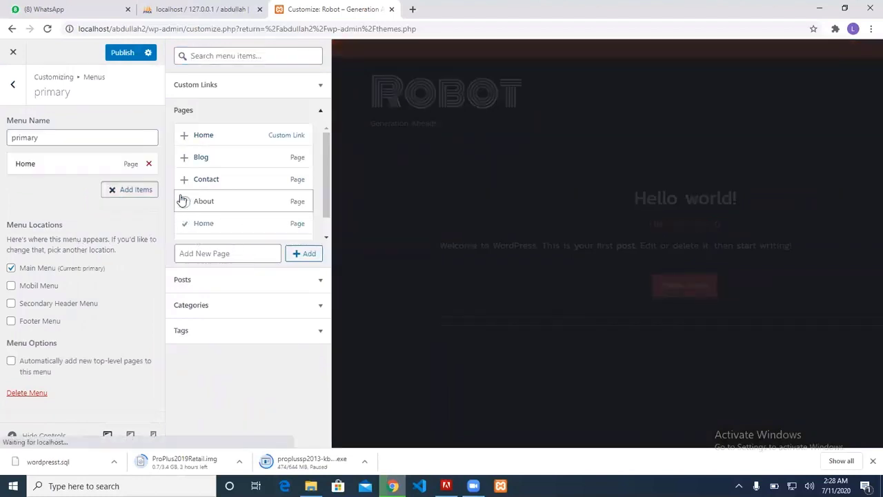
left_click(183, 180)
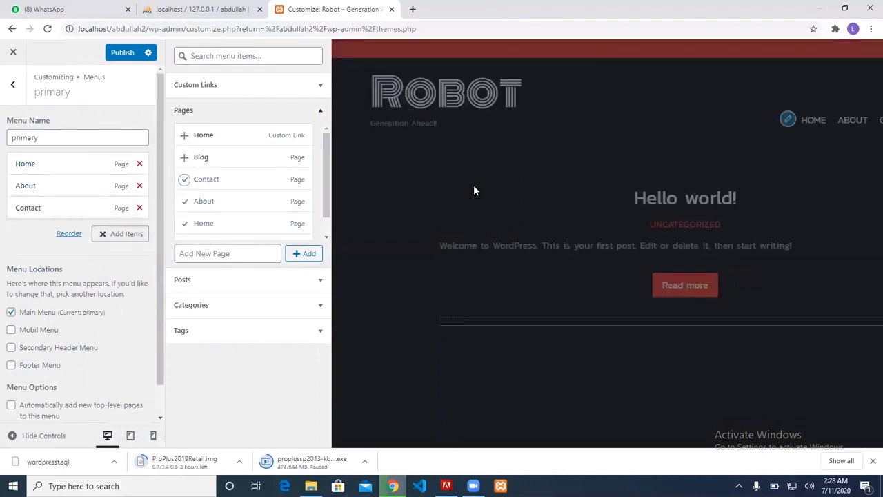
left_click(122, 55)
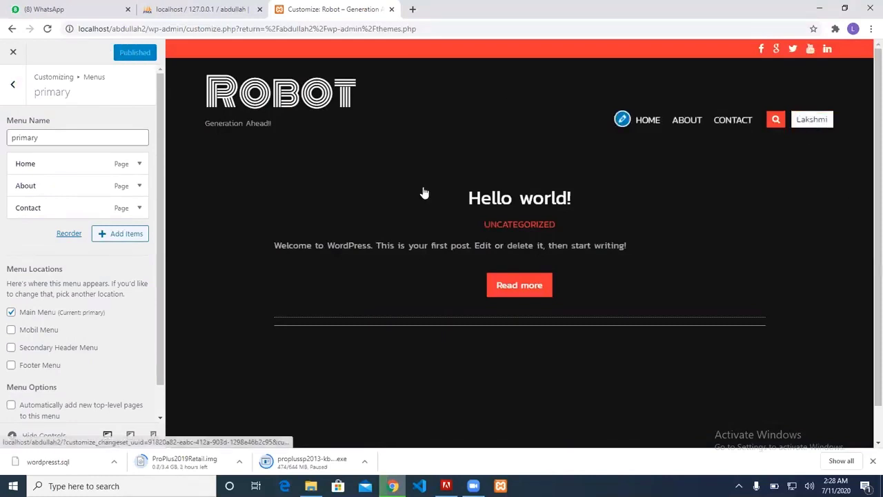
Enable auto-adding new top-level pages, assign the menu to Footer Menu too, and publish
scroll(58, 207, "down", 1)
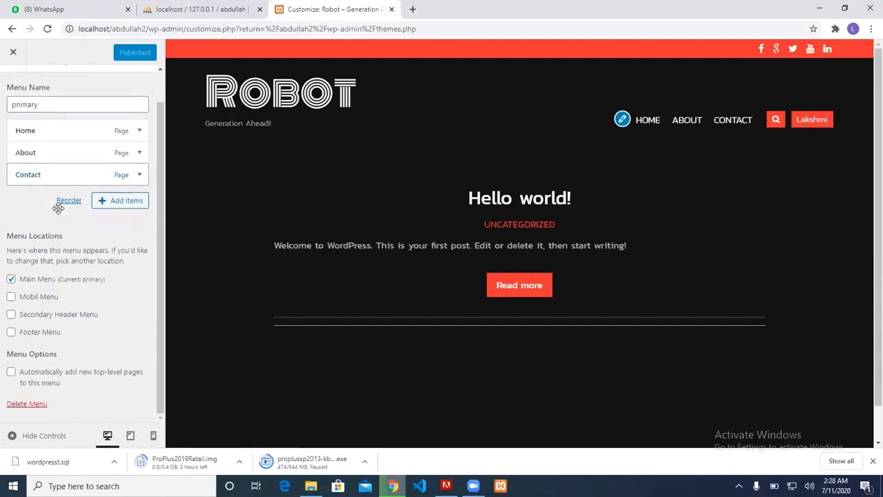
left_click(11, 373)
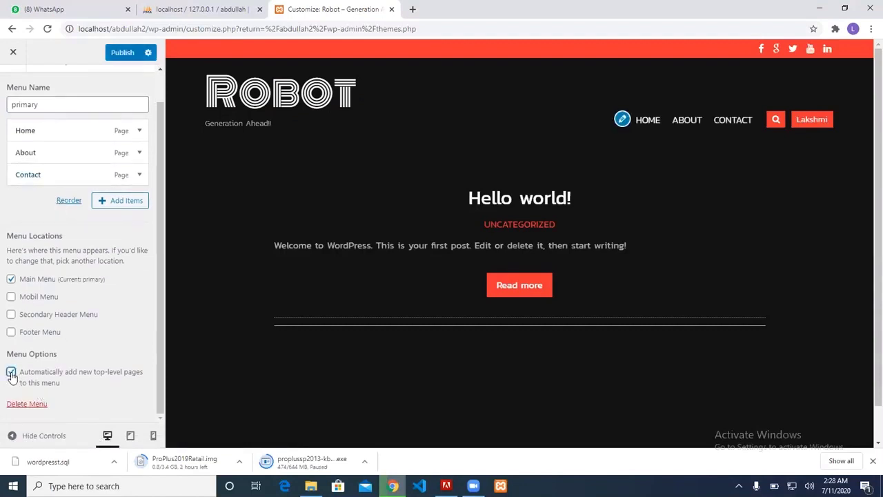
left_click(11, 332)
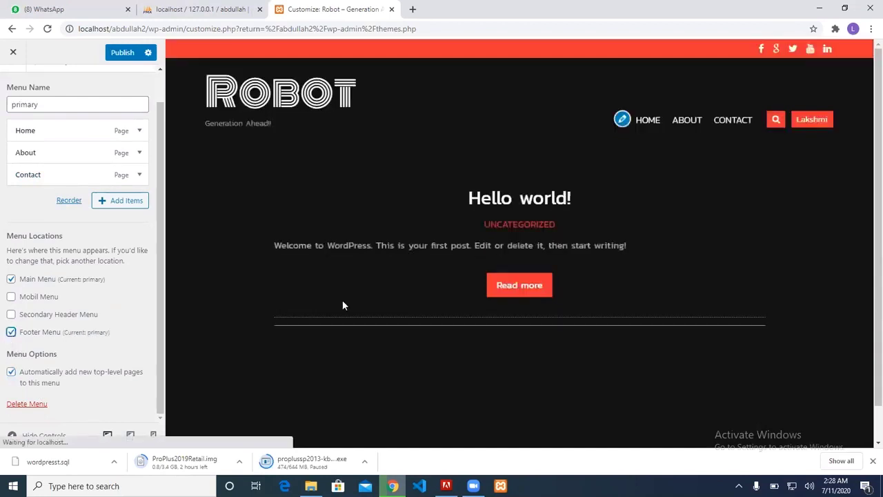
scroll(562, 368, "down", 1)
scroll(562, 372, "up", 1)
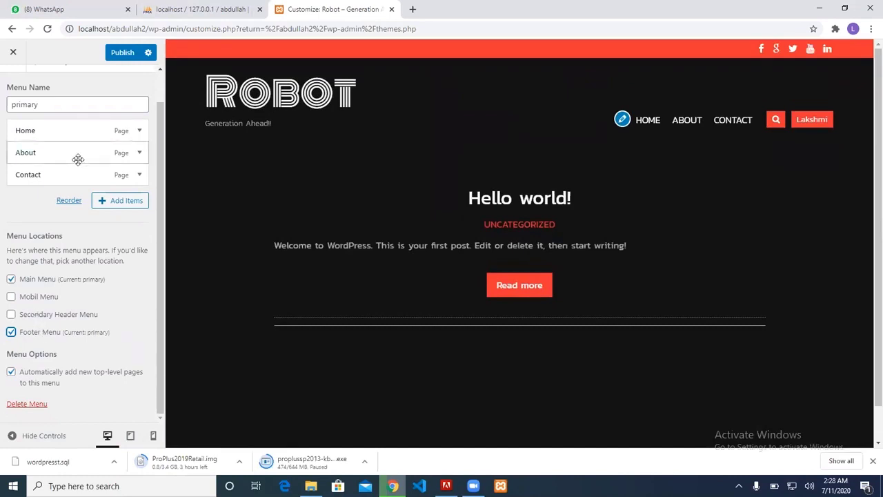
left_click(11, 334)
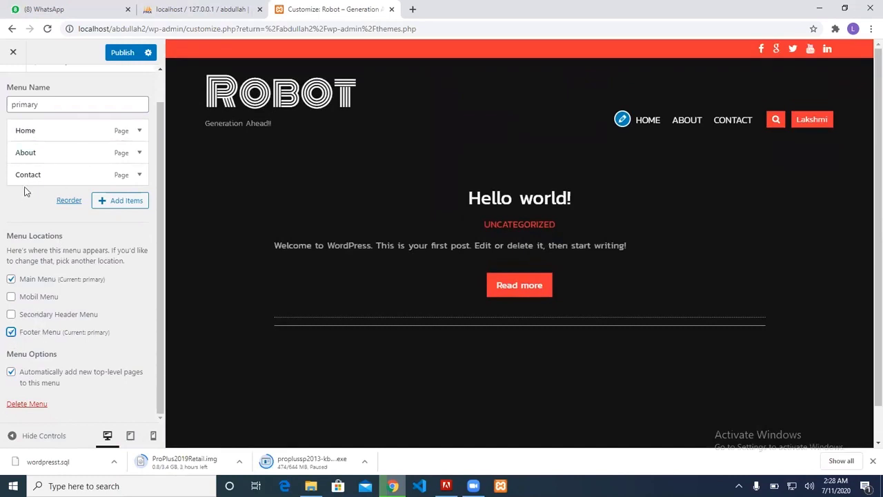
left_click(121, 53)
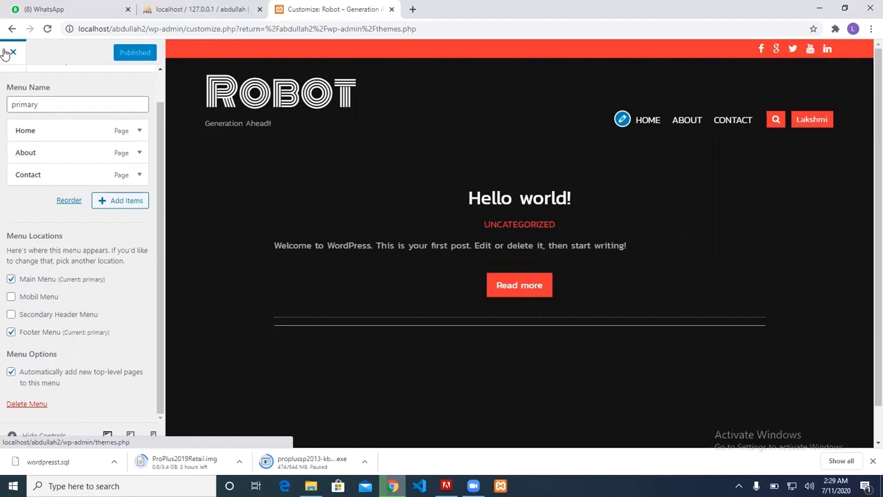
Reopen the Customizer and set Homepage Settings to a static page, Home, then publish
left_click(6, 53)
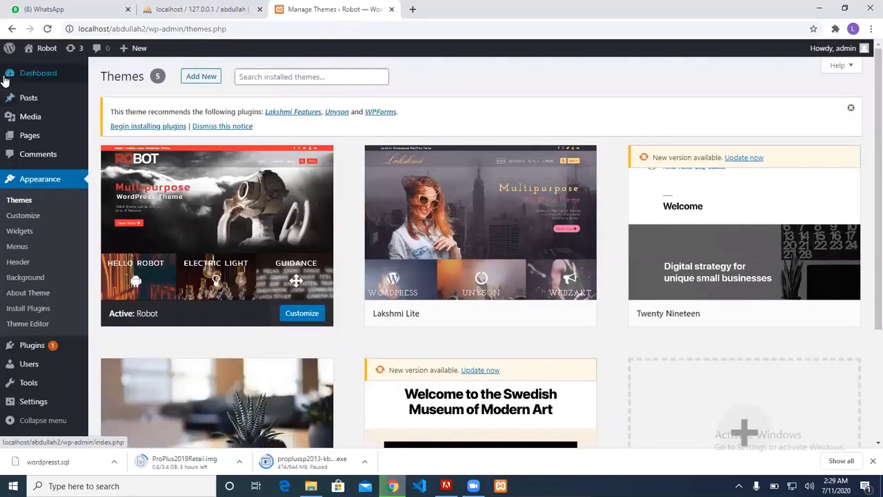
left_click(21, 217)
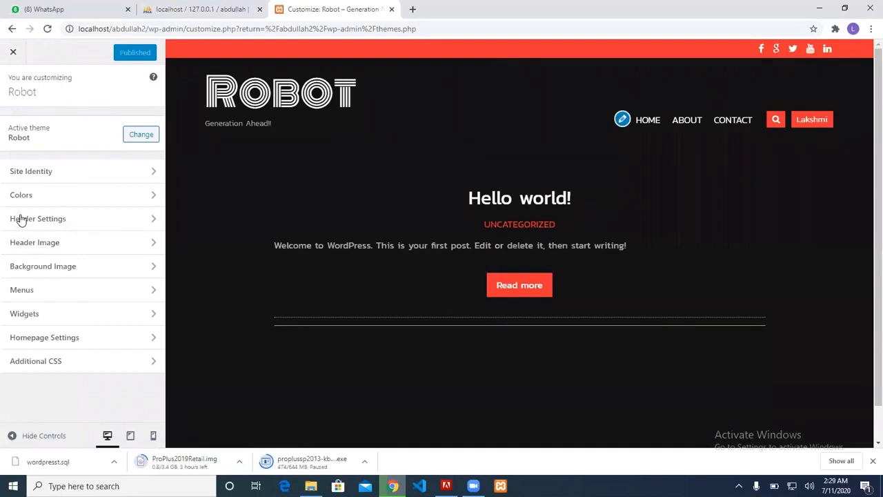
left_click(57, 338)
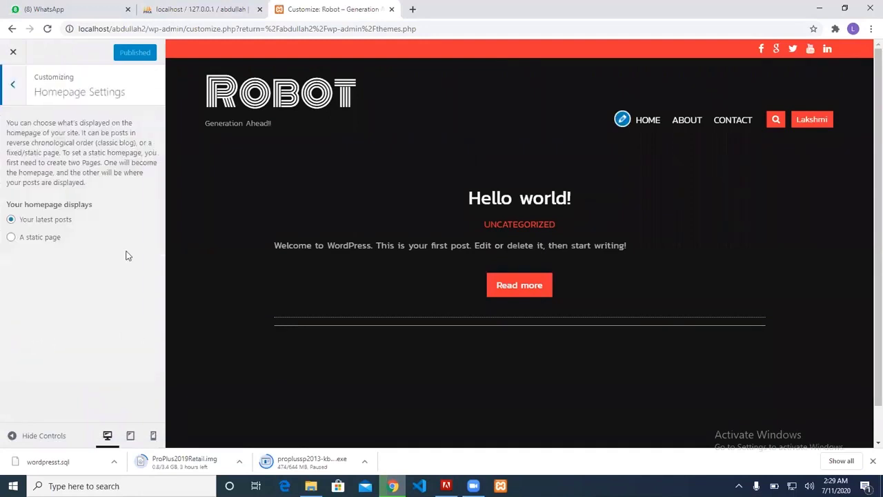
left_click(36, 236)
left_click(64, 285)
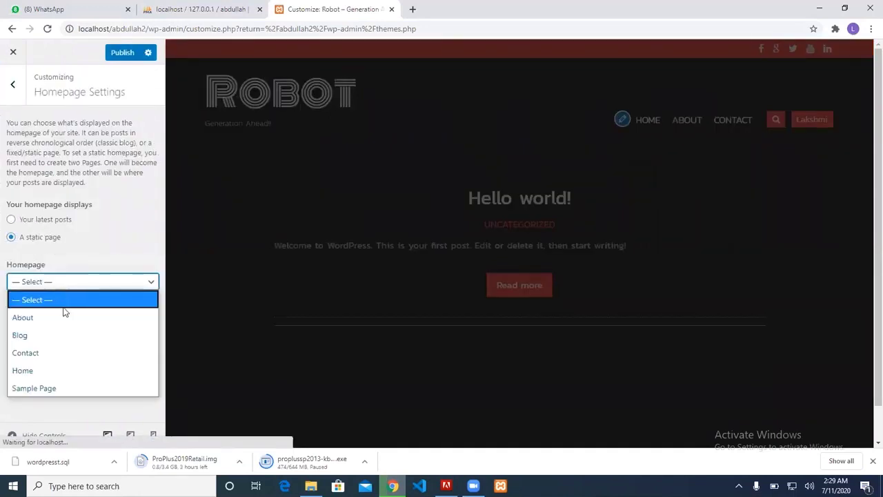
left_click(44, 367)
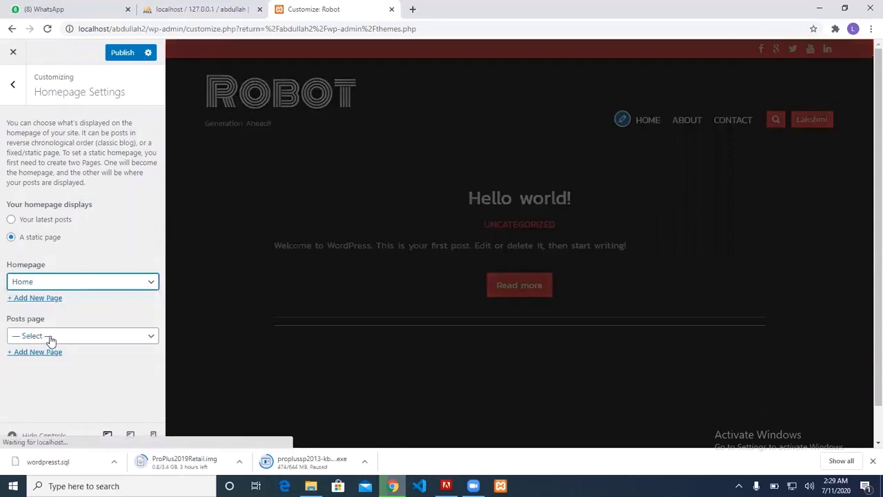
left_click(119, 58)
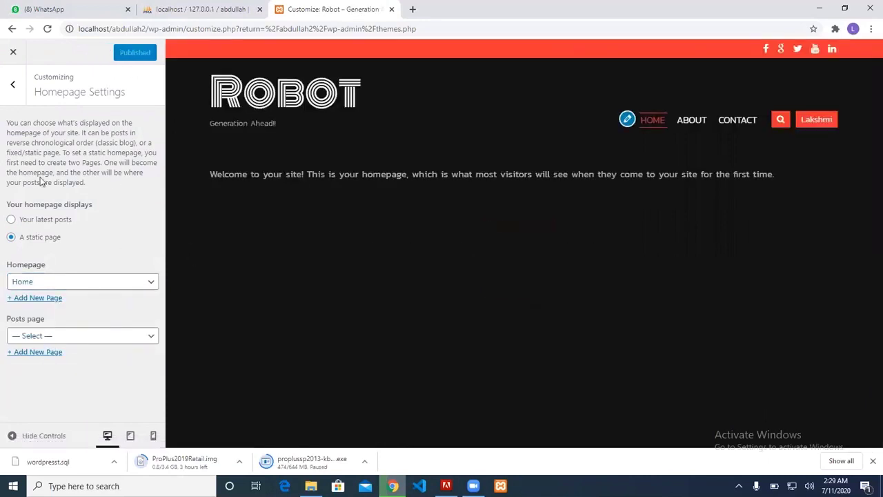
left_click(12, 84)
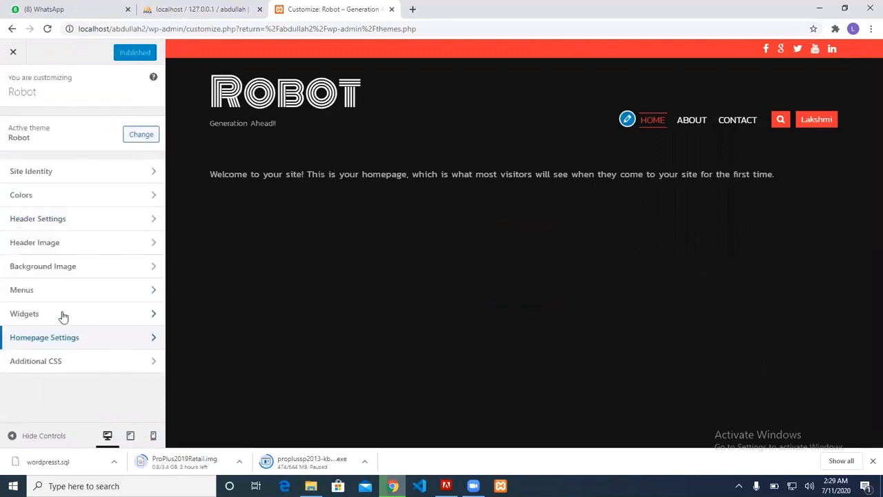
Look through the Menus and Widgets sections, including the Footer Sidebar 1 widget area
left_click(64, 290)
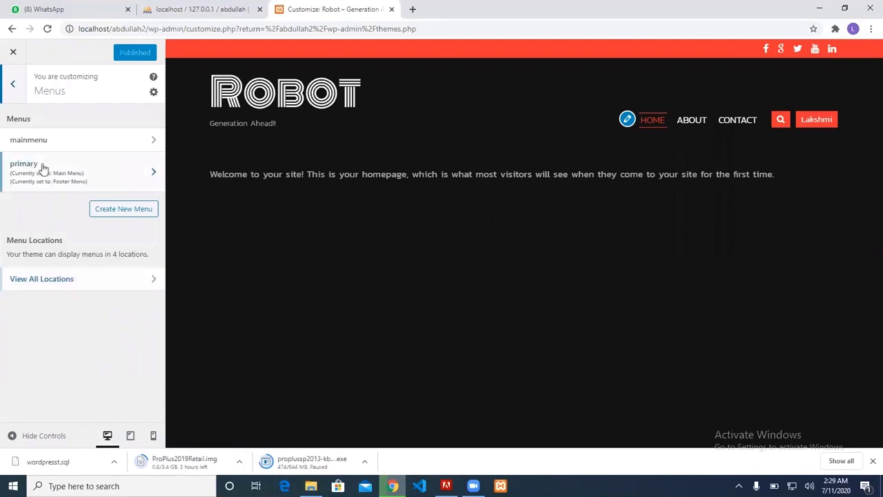
left_click(17, 87)
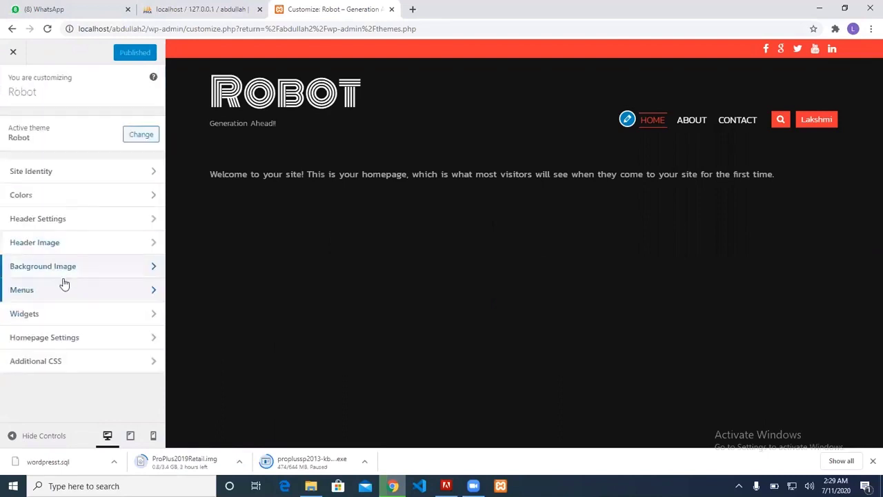
left_click(69, 315)
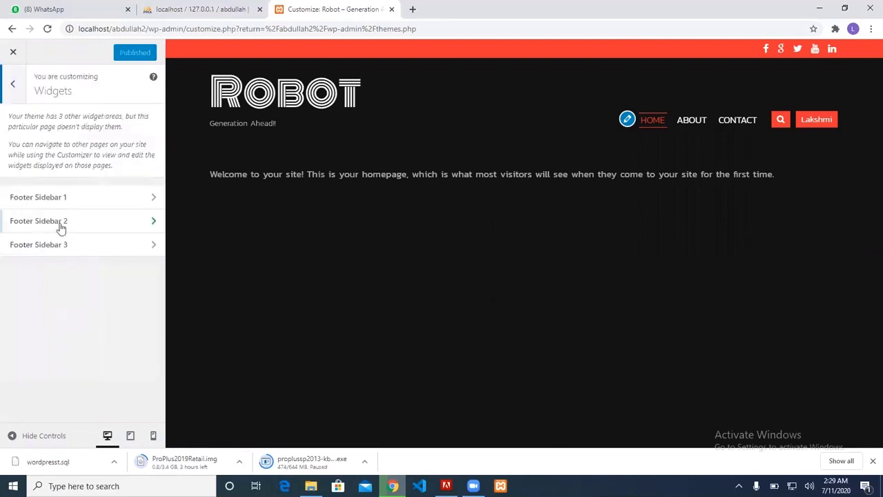
left_click(57, 197)
left_click(14, 86)
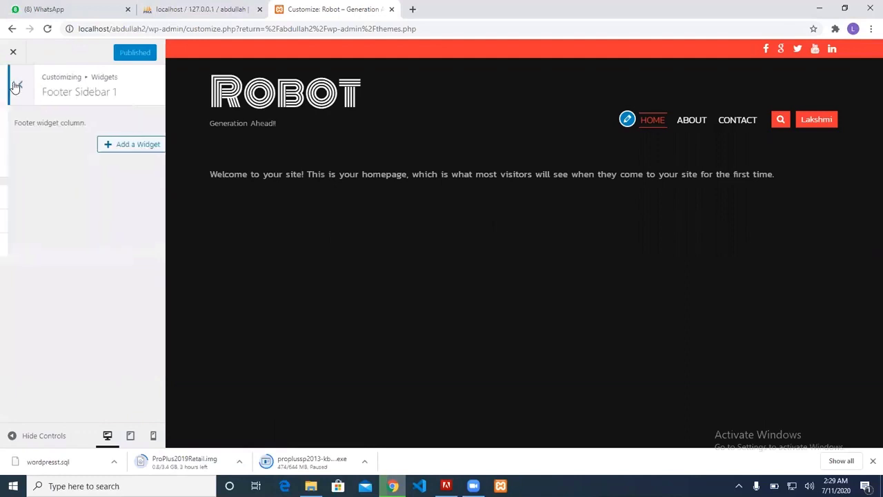
left_click(15, 86)
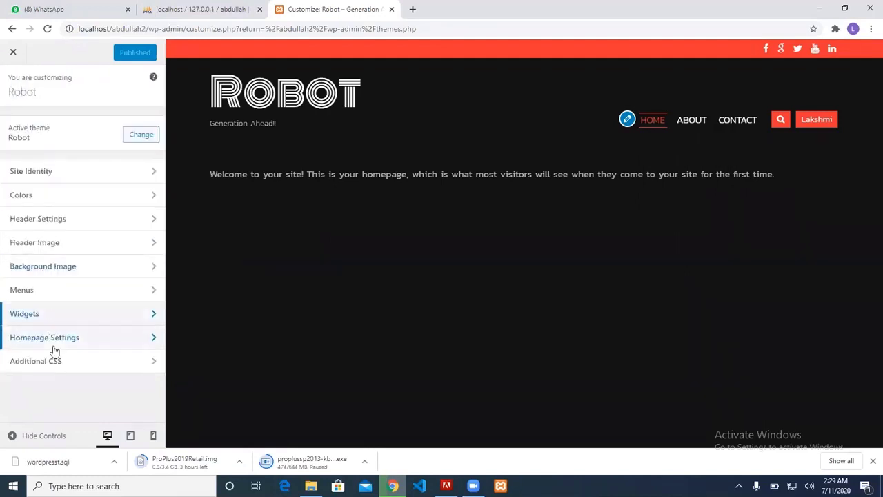
In Header Settings, switch featured blog posts on and then back off
left_click(46, 226)
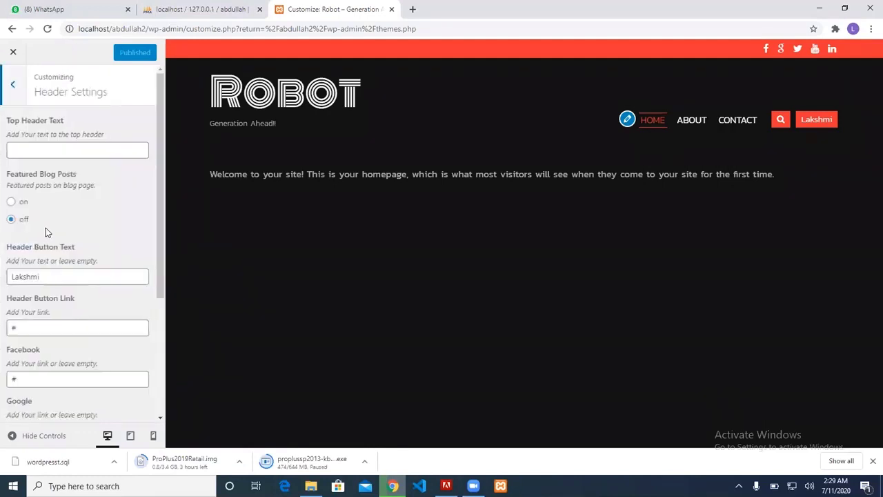
left_click(22, 204)
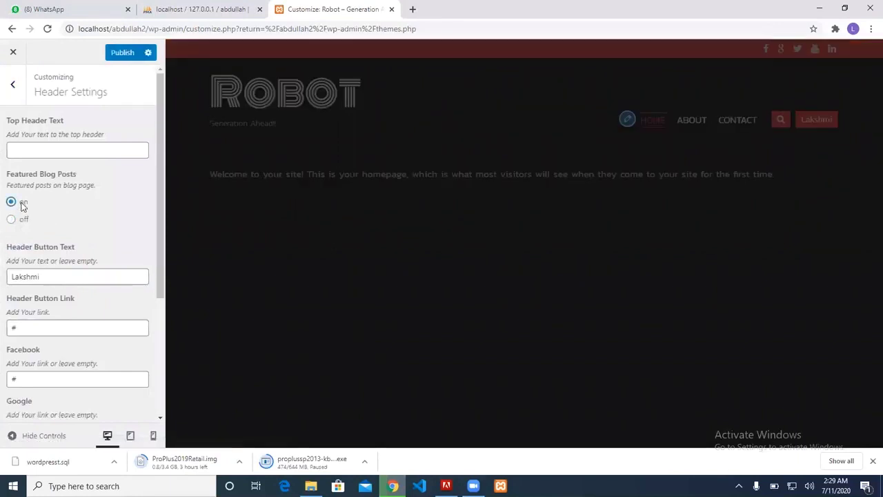
left_click(22, 220)
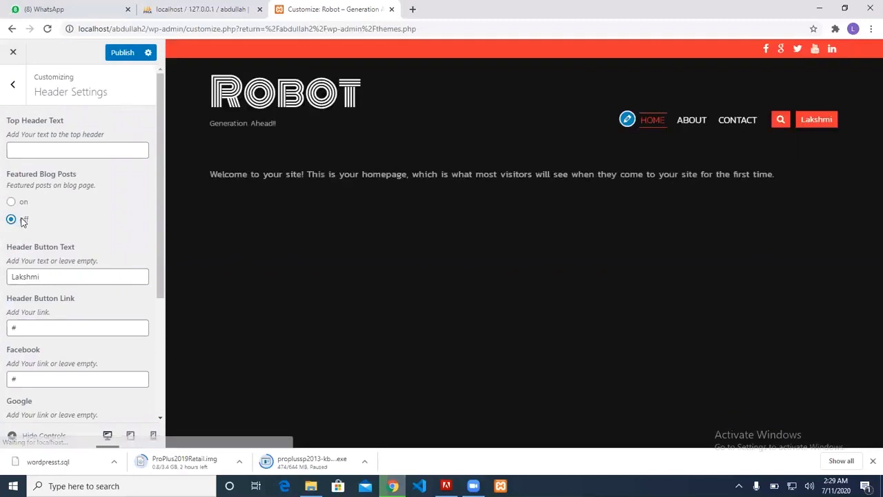
scroll(38, 234, "down", 3)
Change the header button text to 'Find Now' and publish the header settings
left_click(52, 176)
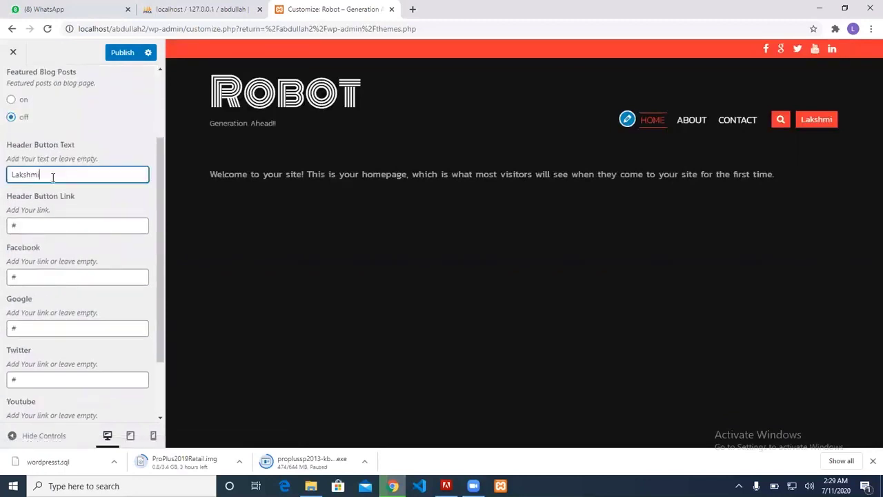
left_click_drag(52, 176, 2, 181)
key("BackSpace")
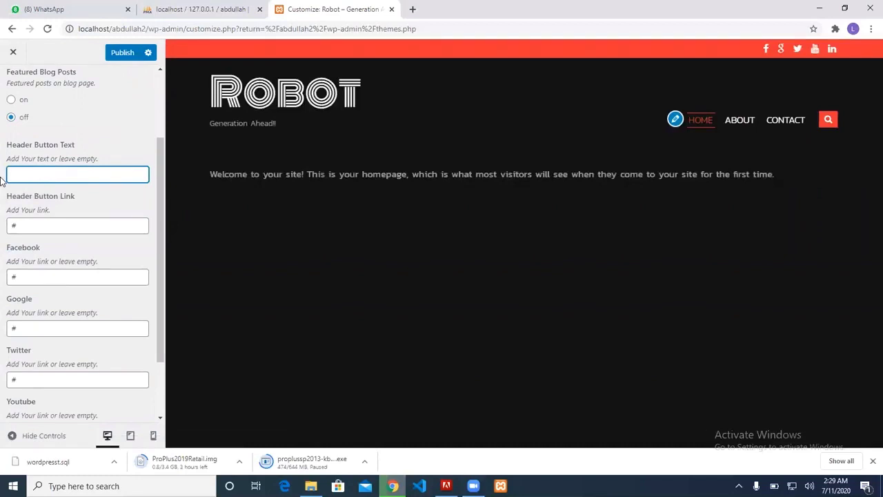
type("Find Now")
left_click(90, 222)
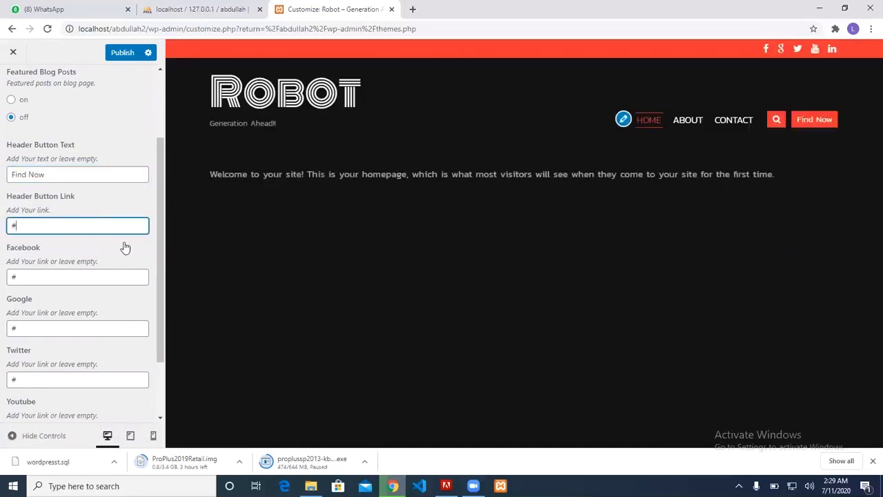
scroll(125, 246, "down", 1)
left_click(122, 53)
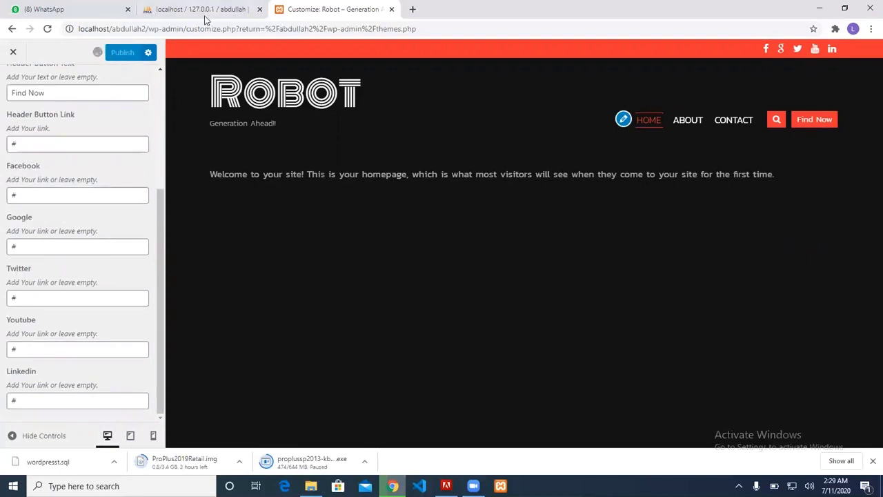
scroll(81, 111, "up", 1)
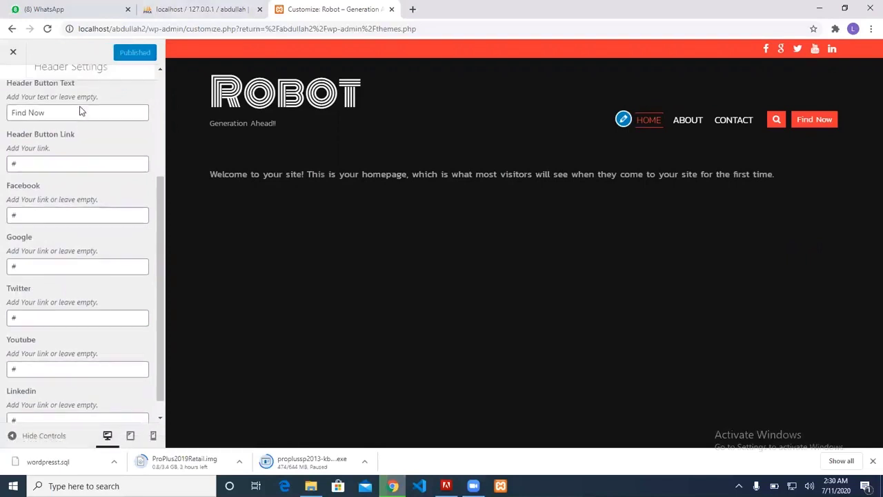
scroll(81, 111, "up", 3)
View the live Robot homepage in a new tab, then go to Plugins > Add New
left_click(12, 81)
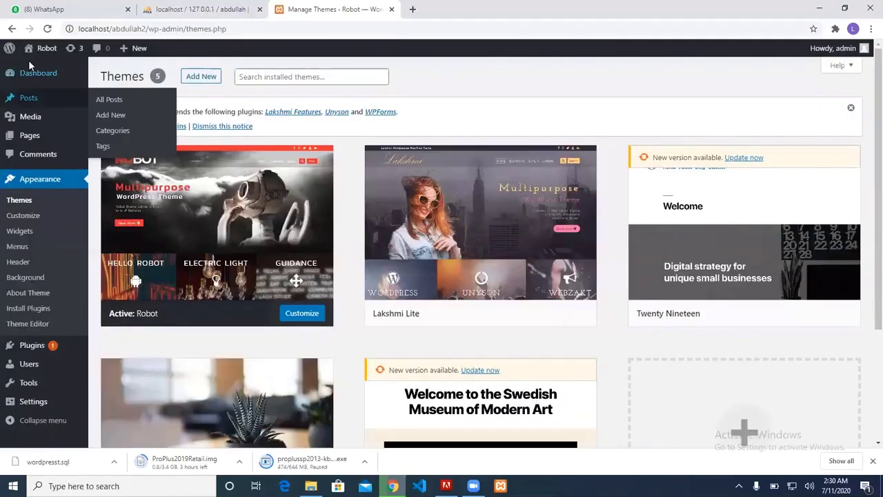
mouse_move(38, 51)
middle_click(45, 68)
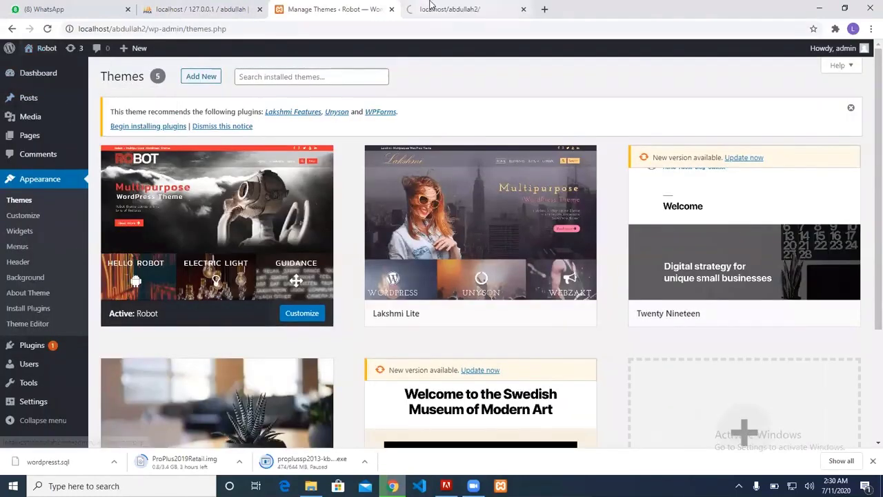
left_click(430, 6)
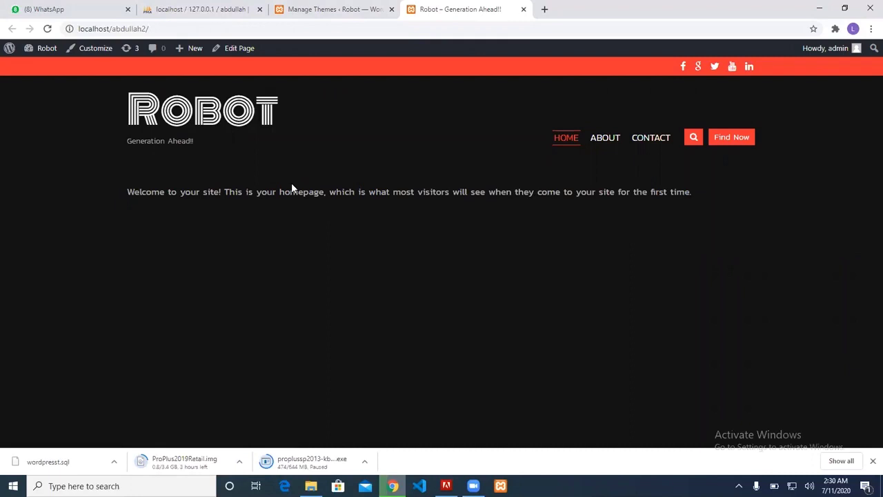
left_click(328, 9)
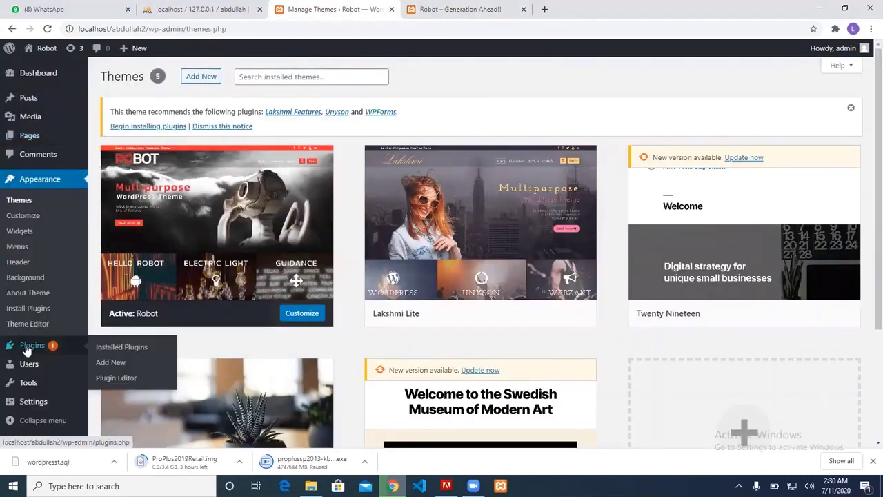
left_click(112, 363)
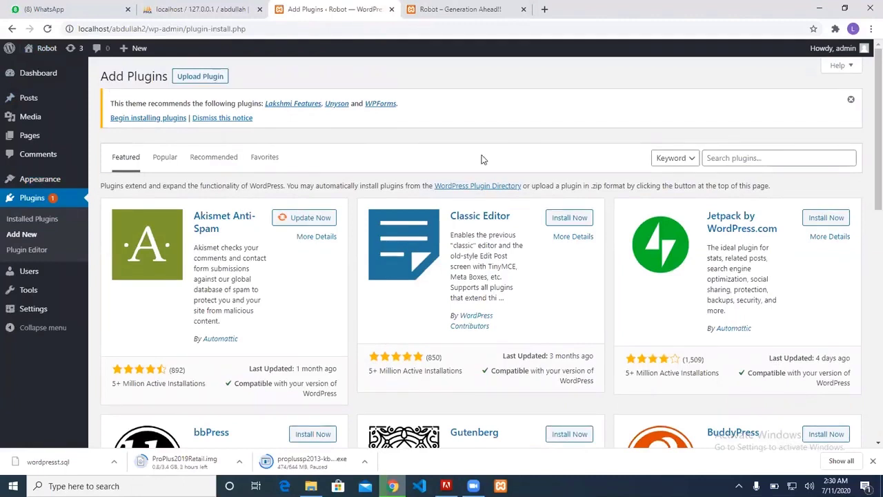
Search the plugin directory for 'slider' and install Smart Slider 3
left_click(718, 159)
type("sli")
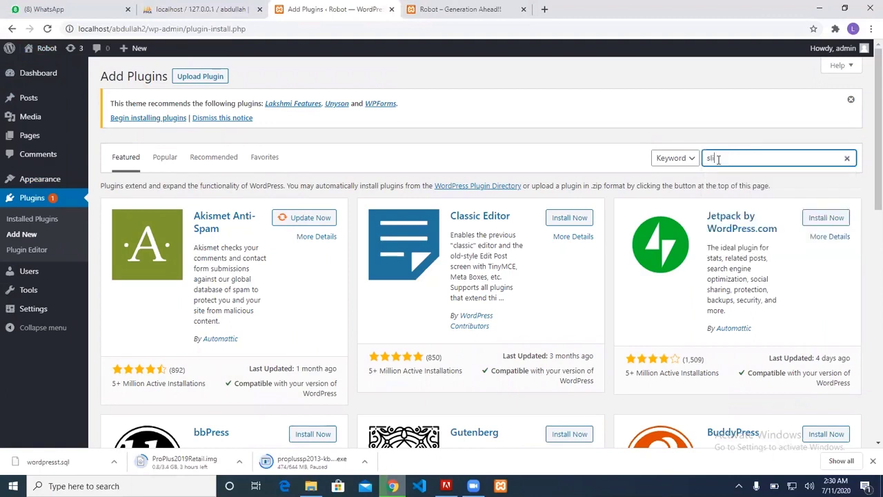
type("der")
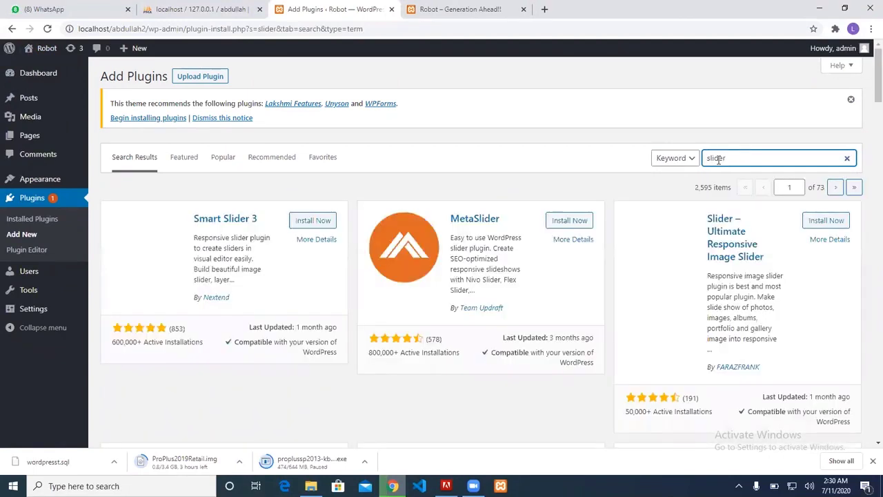
left_click(319, 227)
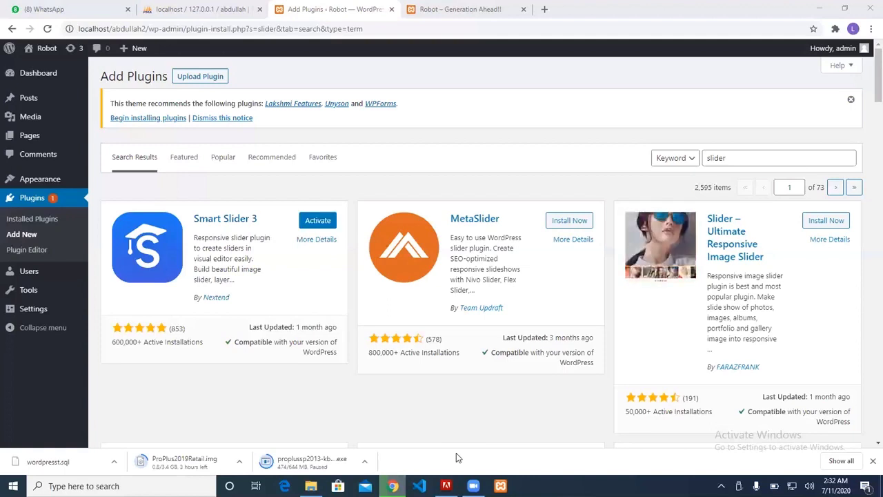
Activate Smart Slider 3 once its installation completes
left_click(318, 226)
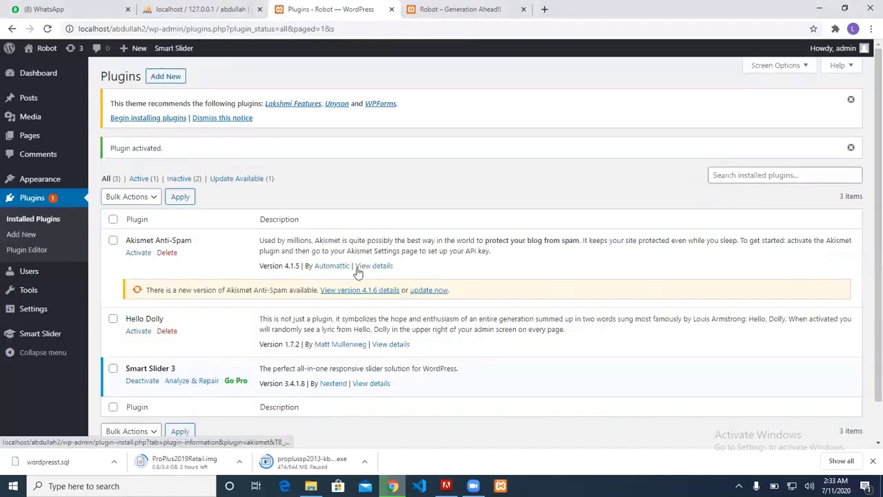
Go to the Smart Slider dashboard from the admin sidebar
left_click(40, 334)
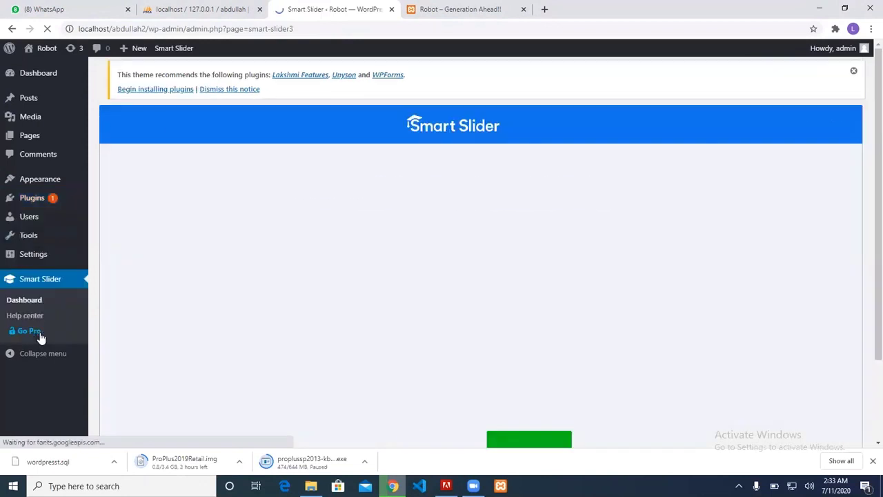
Skip the Smart Slider welcome screen to the dashboard and begin a new slider project
scroll(366, 340, "down", 2)
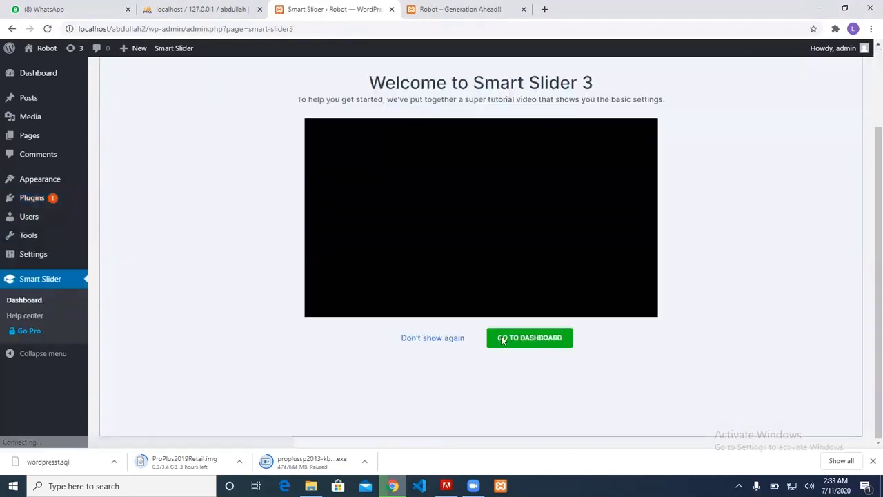
left_click(532, 340)
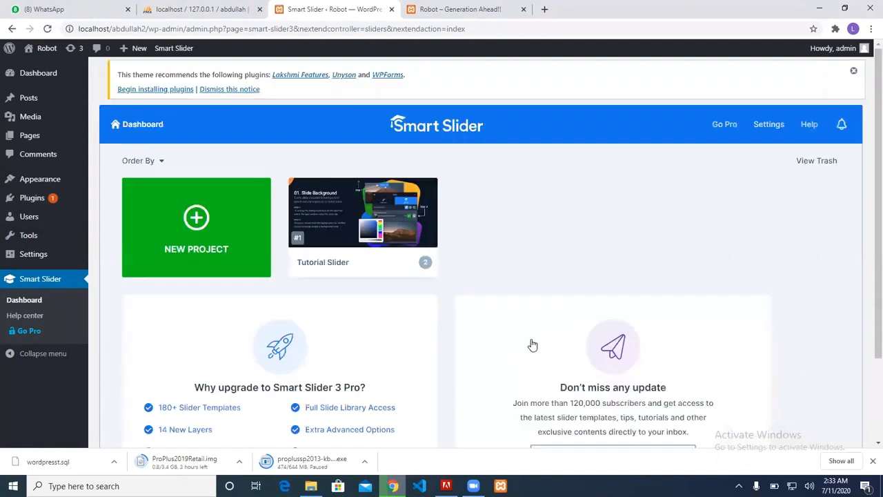
left_click(209, 218)
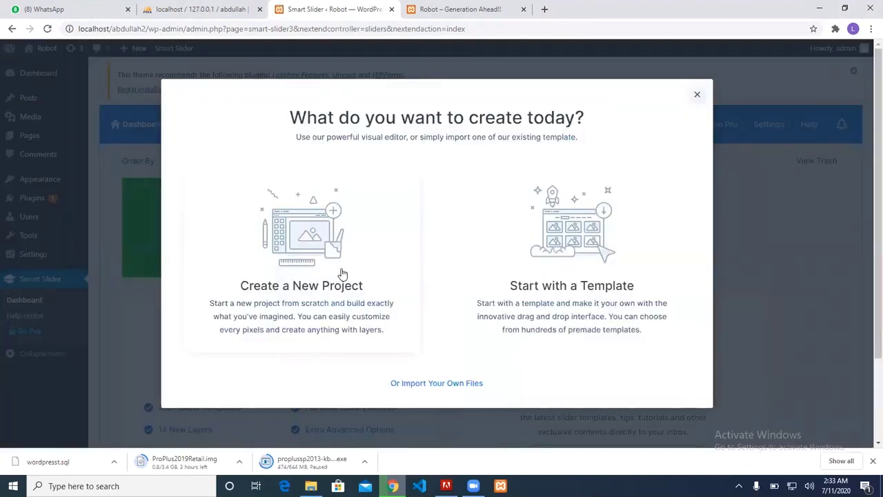
Import the first free full-width template and subscribe to the community with an e-mail address
left_click(574, 250)
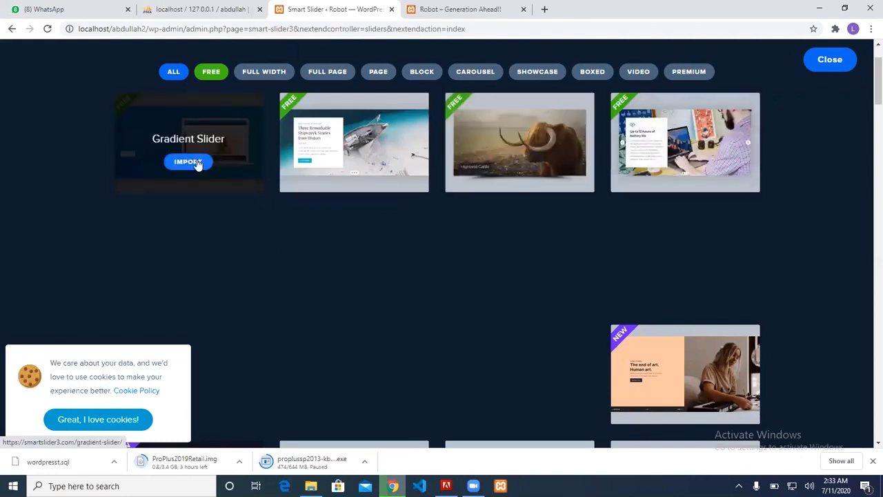
left_click(188, 162)
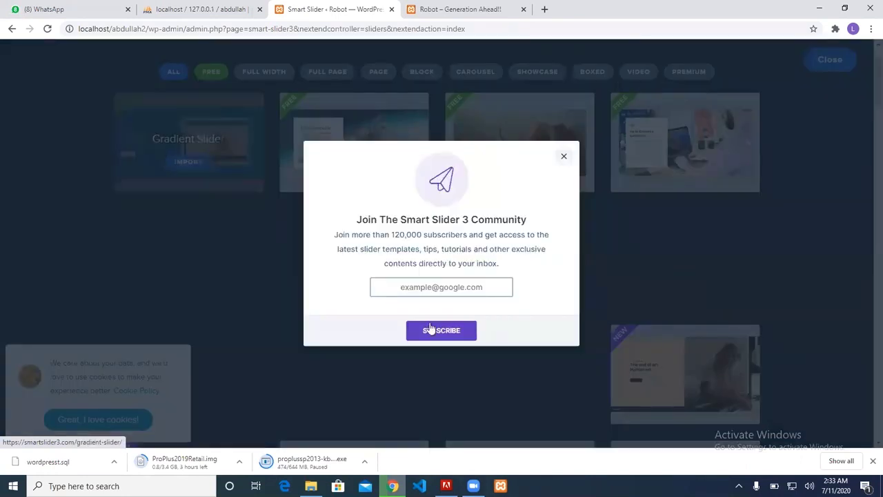
left_click(439, 286)
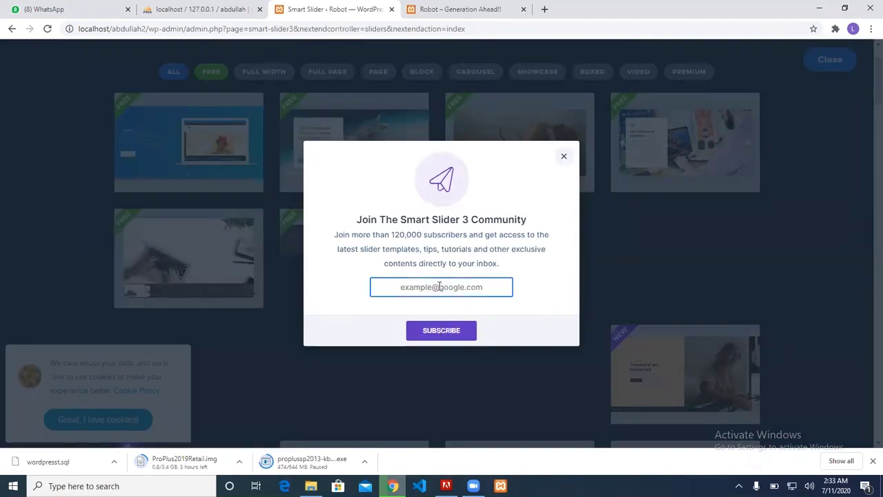
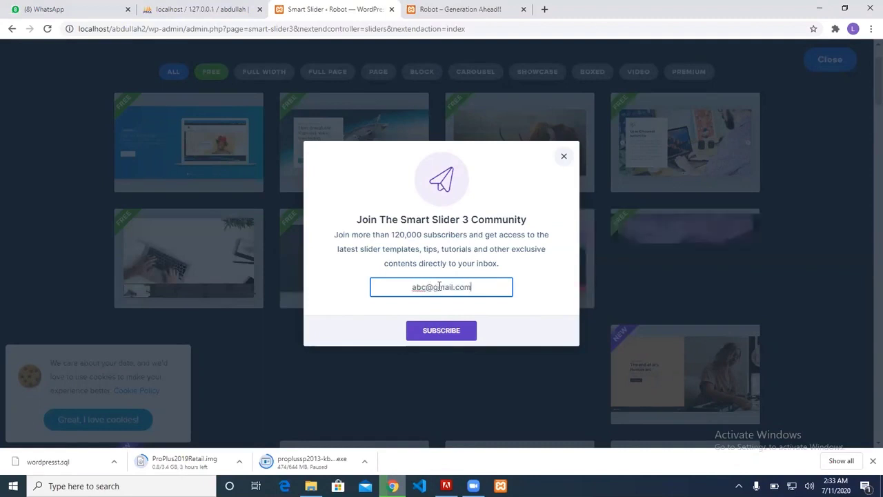
left_click(439, 330)
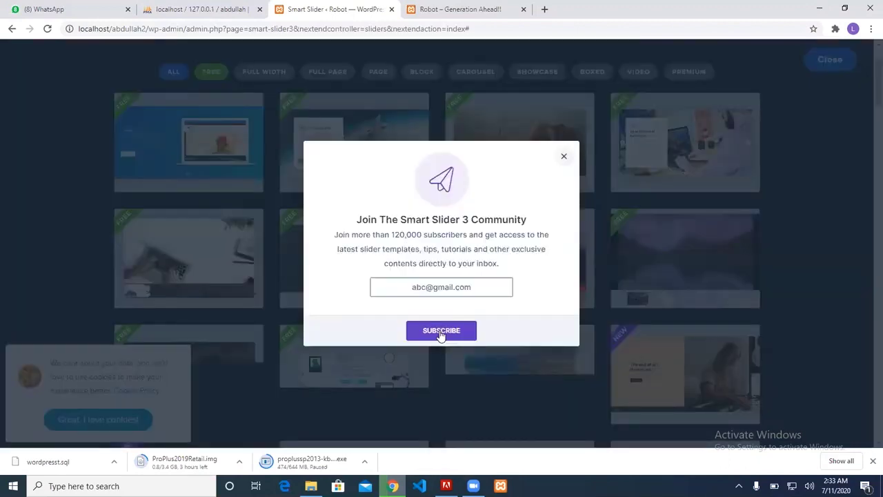
left_click(441, 330)
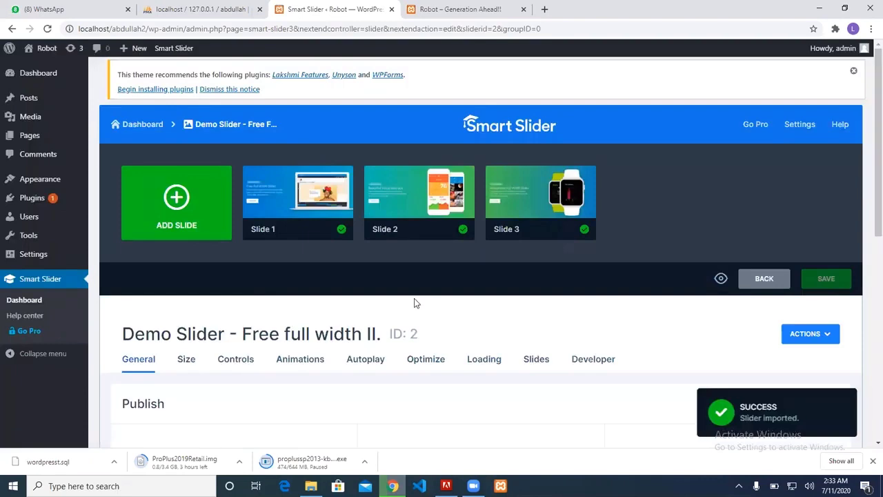
Review the General settings of Demo Slider - Free full width II, then open its preview
scroll(413, 298, "down", 5)
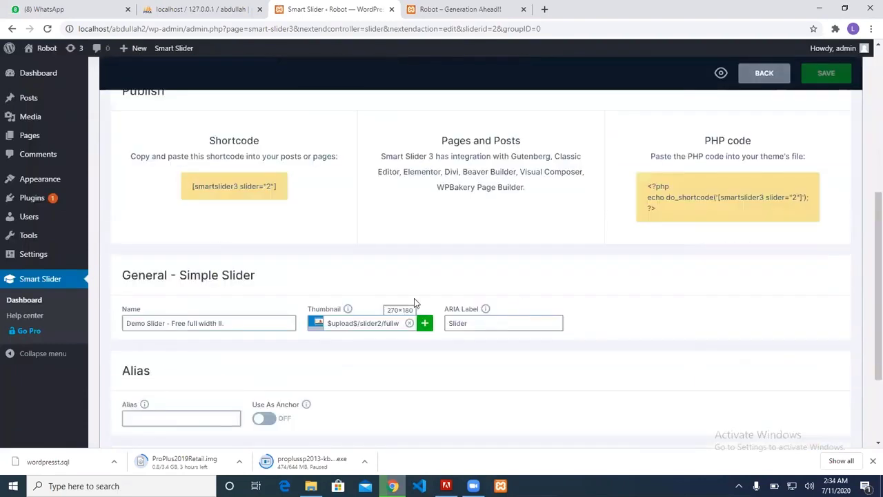
scroll(414, 301, "up", 5)
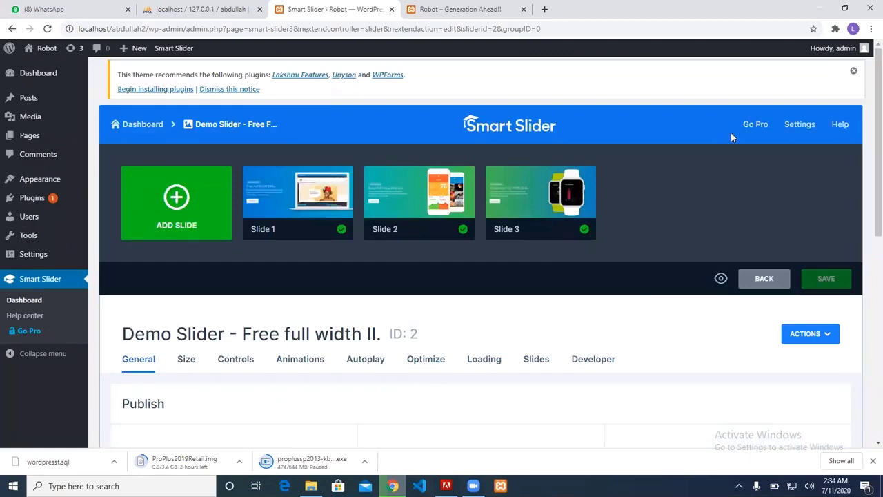
scroll(676, 204, "down", 7)
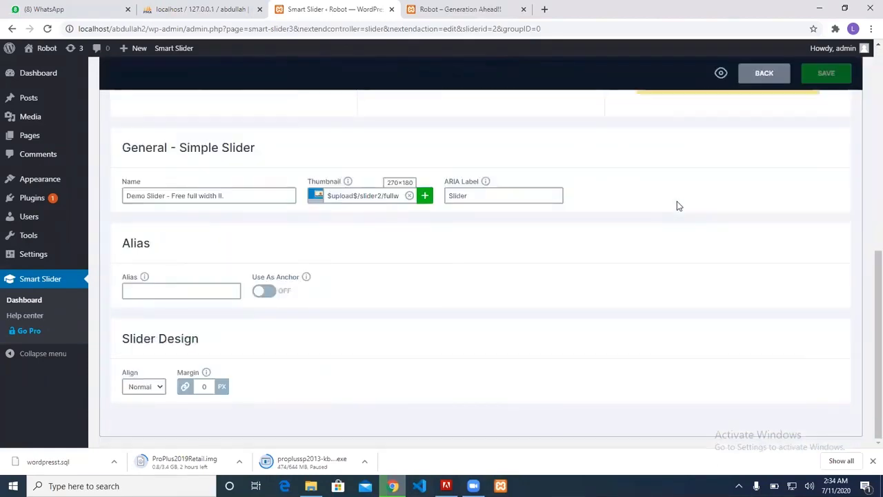
scroll(677, 202, "up", 4)
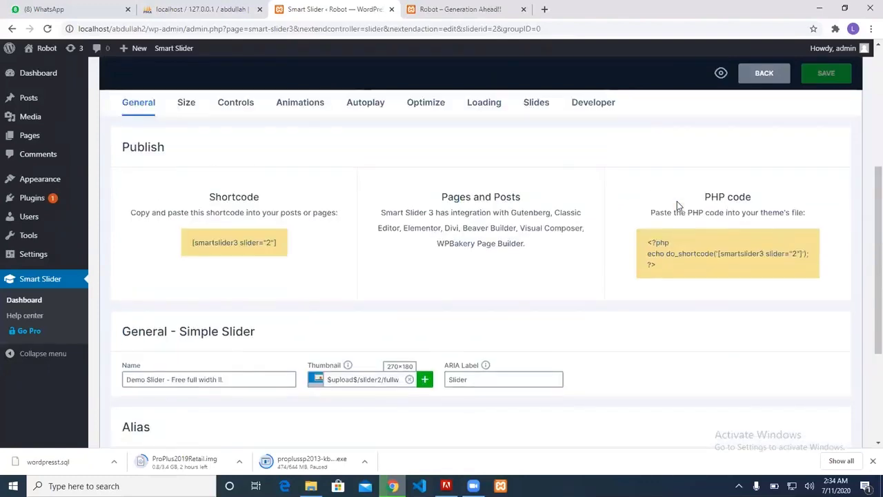
scroll(676, 201, "up", 2)
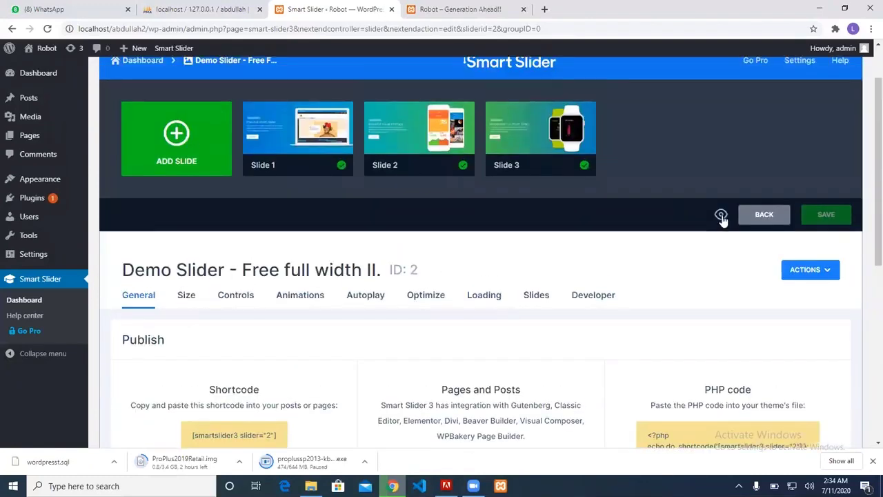
left_click(721, 214)
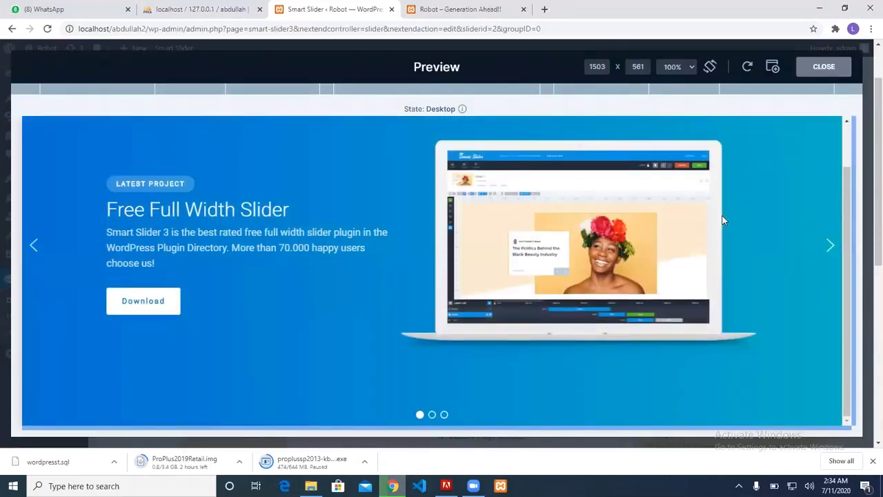
Advance the preview through slides two and three, then close it
left_click(829, 245)
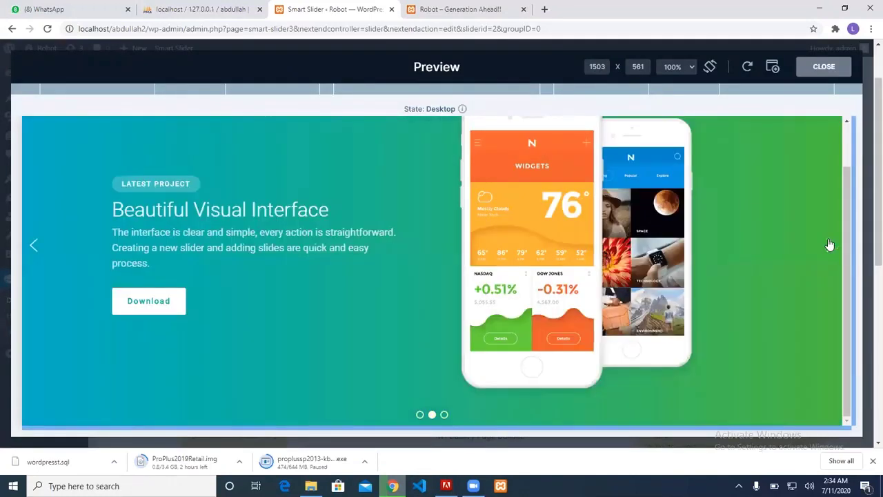
left_click(829, 244)
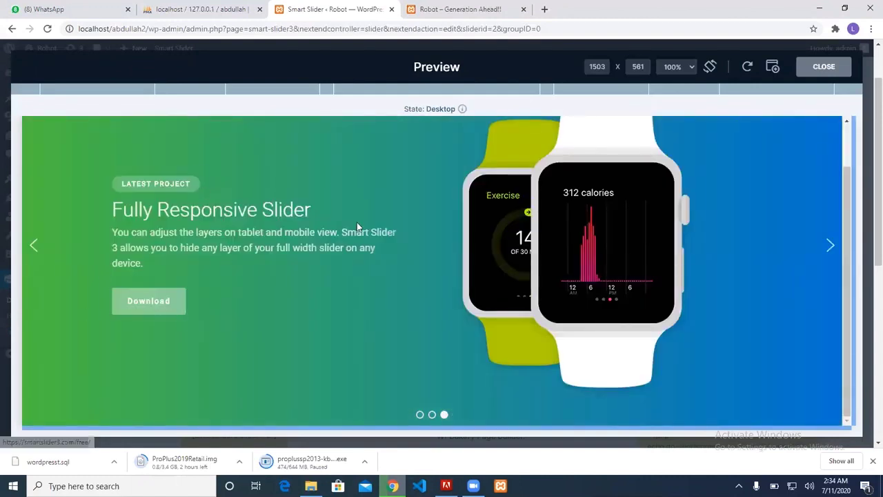
left_click(814, 63)
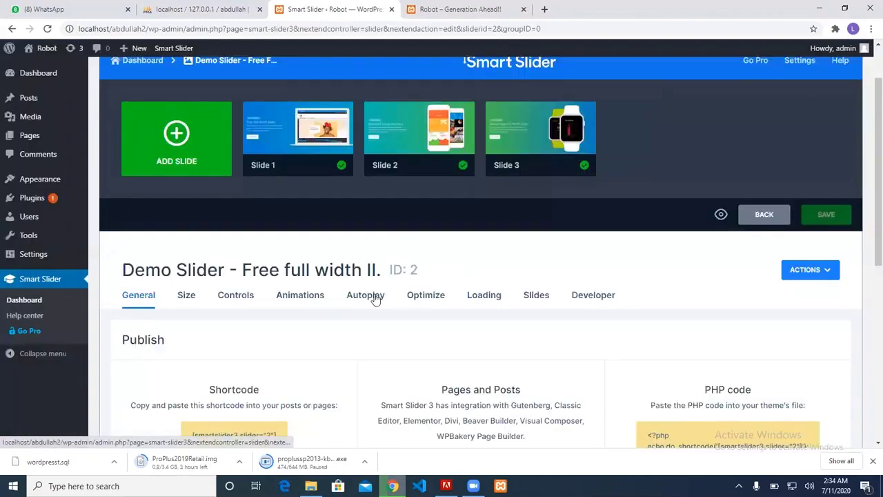
Enable autoplay on the demo slider with a 5000 ms slide duration and save it
scroll(373, 295, "down", 1)
left_click(372, 221)
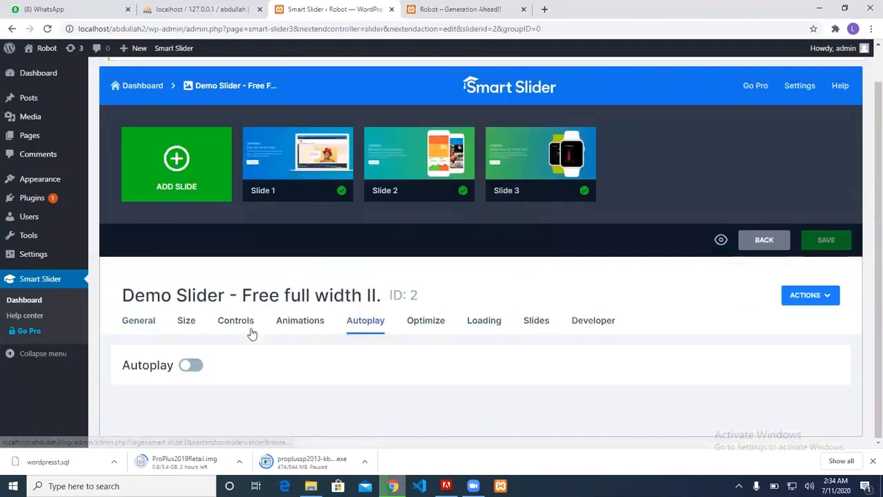
left_click(192, 365)
scroll(189, 368, "down", 3)
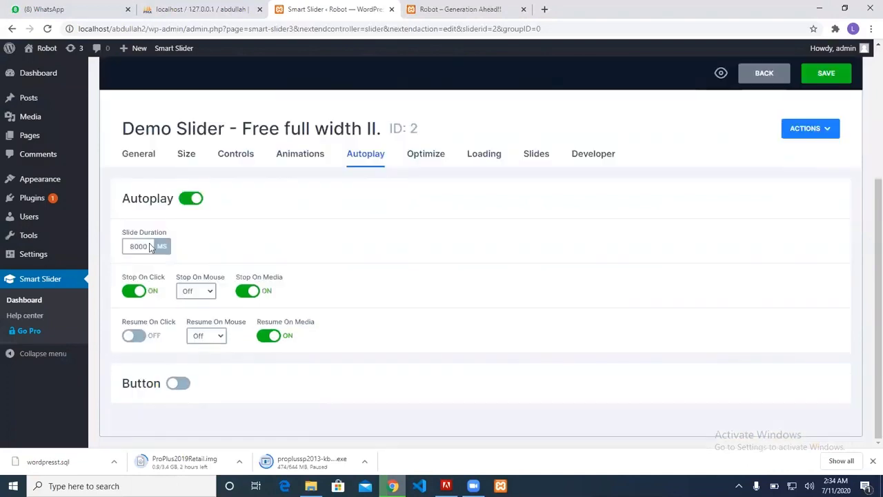
double_click(141, 247)
mouse_move(88, 255)
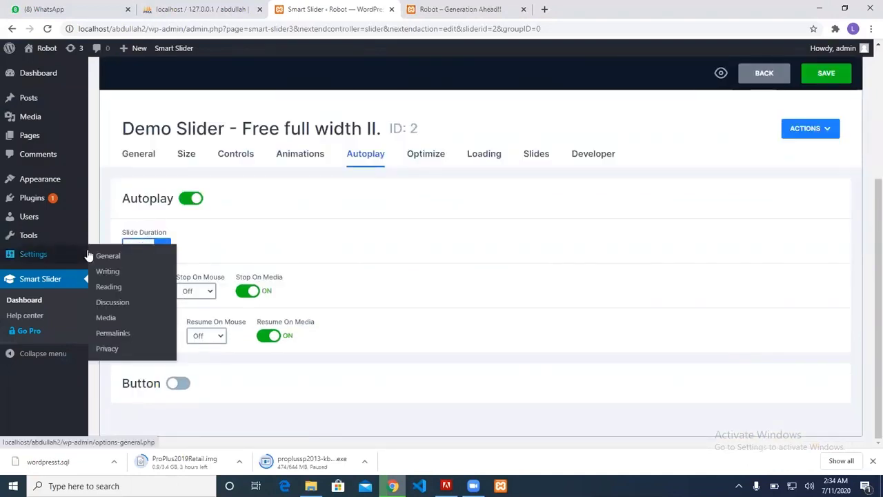
type("5000")
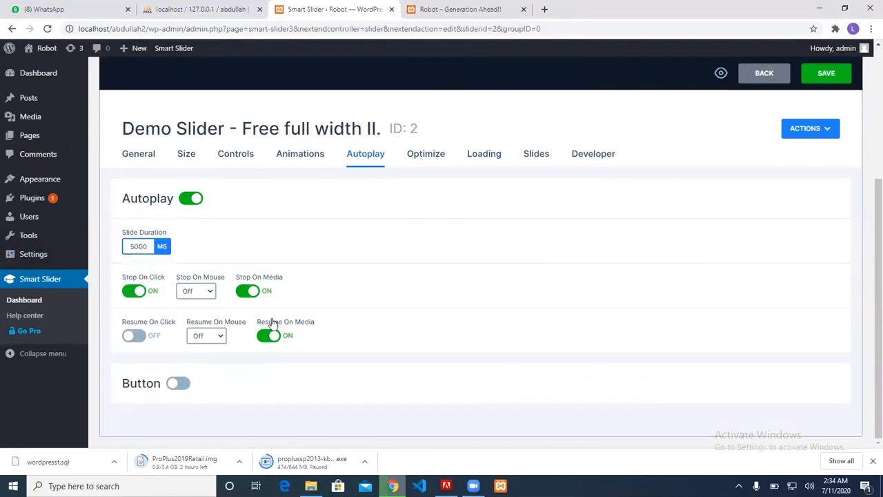
left_click(181, 384)
left_click(181, 384)
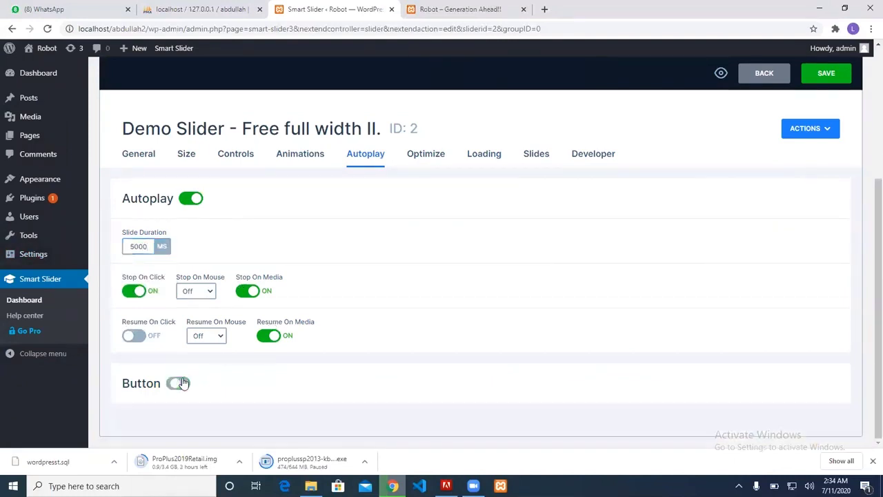
left_click(815, 73)
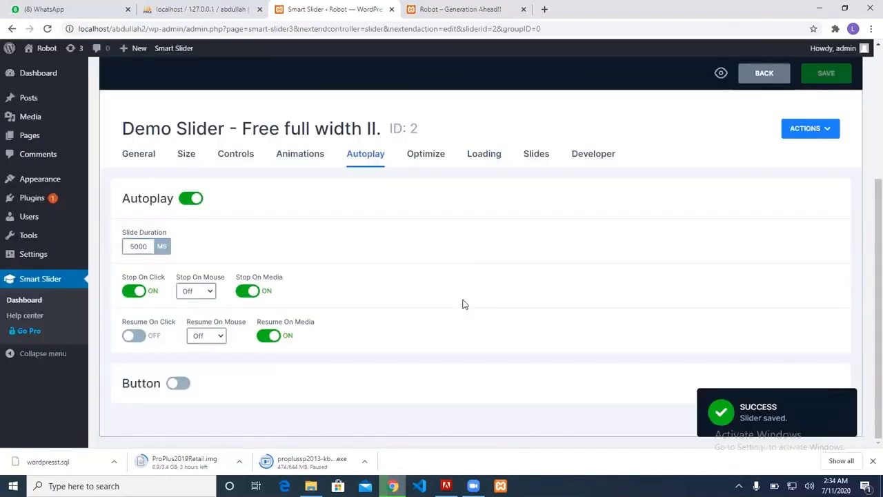
left_click(147, 153)
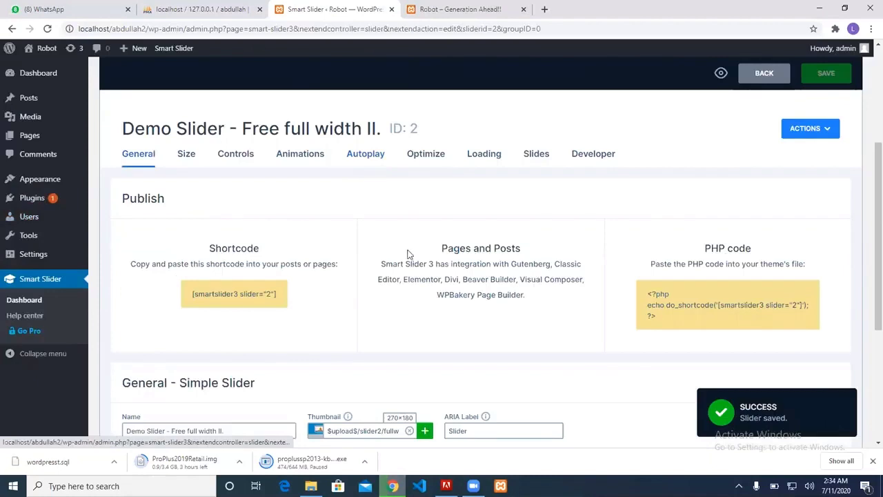
Copy the slider shortcode and open the Home page in the editor
scroll(379, 269, "down", 1)
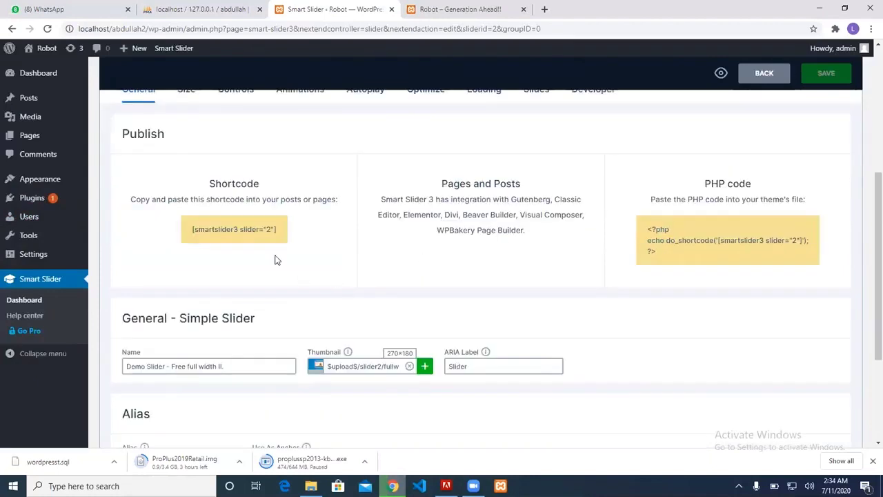
left_click_drag(280, 222, 191, 233)
key("ctrl+c")
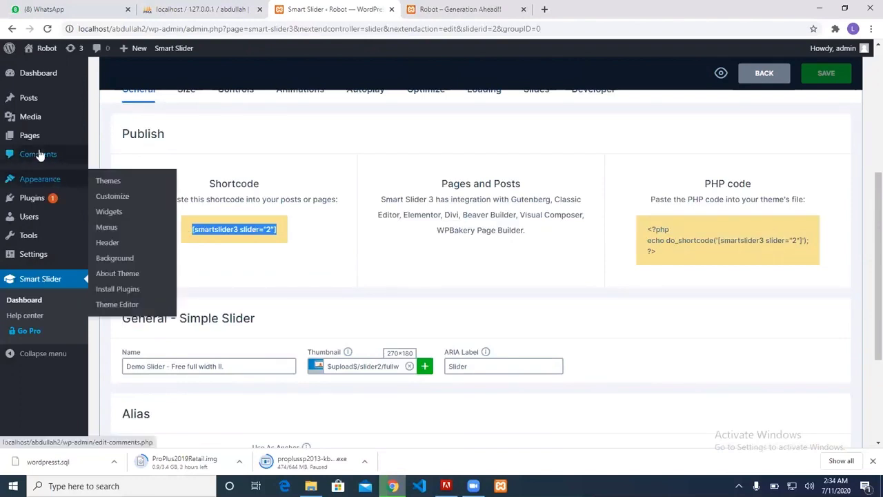
left_click(28, 134)
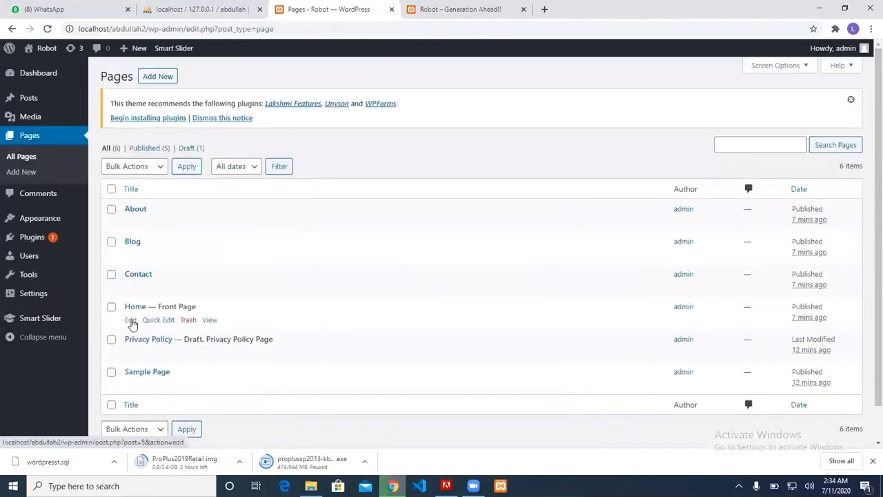
left_click(131, 322)
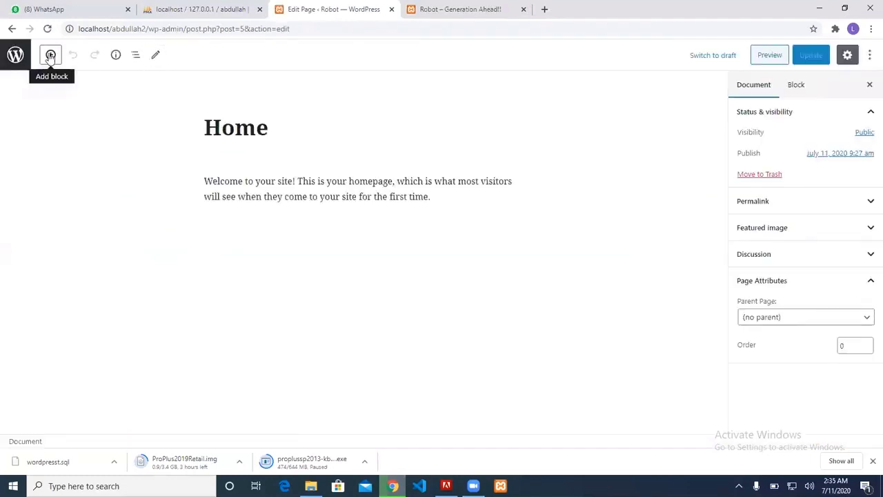
Swap the welcome paragraph for a Shortcode block with [smartslider3 slider="2"] and update the page
left_click(295, 194)
left_click_drag(423, 196, 202, 180)
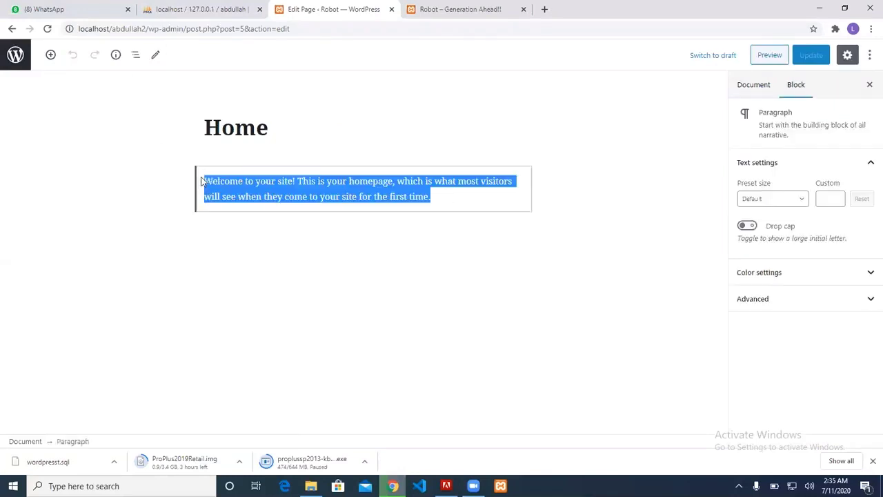
key("BackSpace")
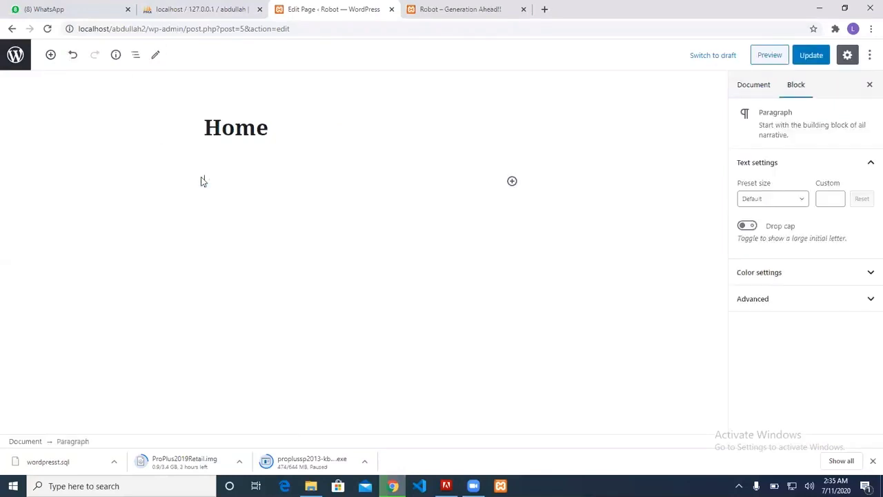
left_click(511, 180)
type("shor")
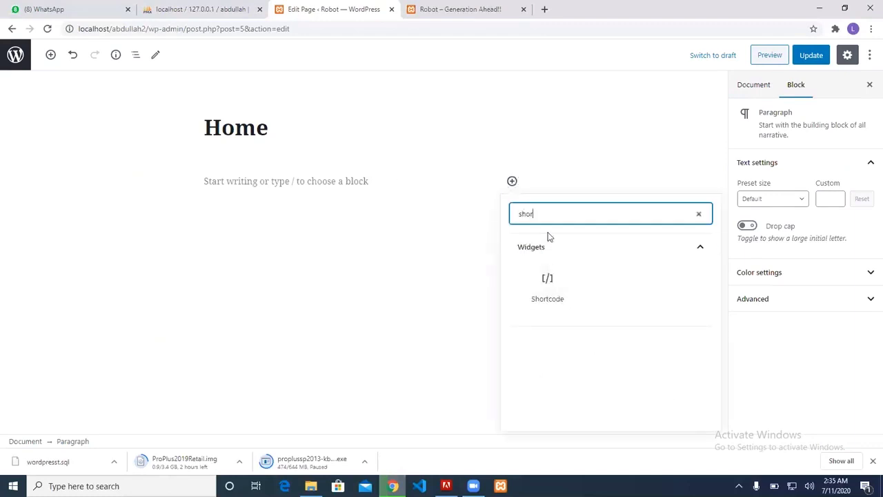
left_click(545, 277)
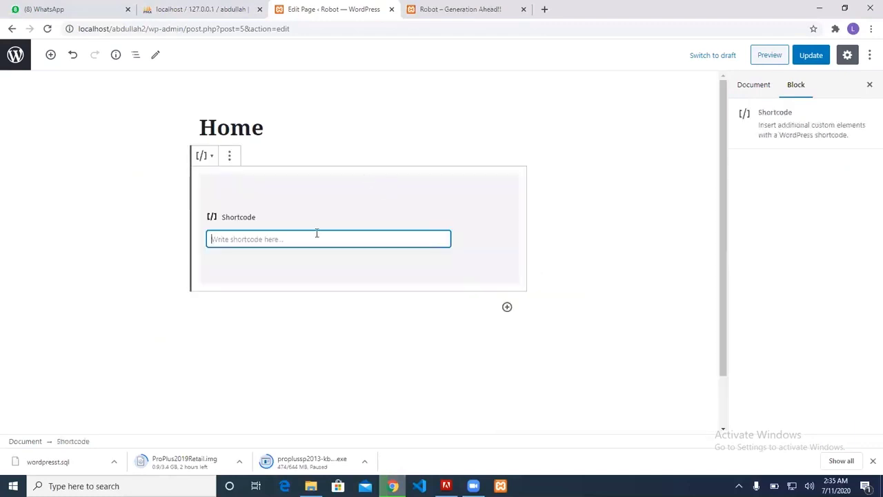
key("ctrl+v")
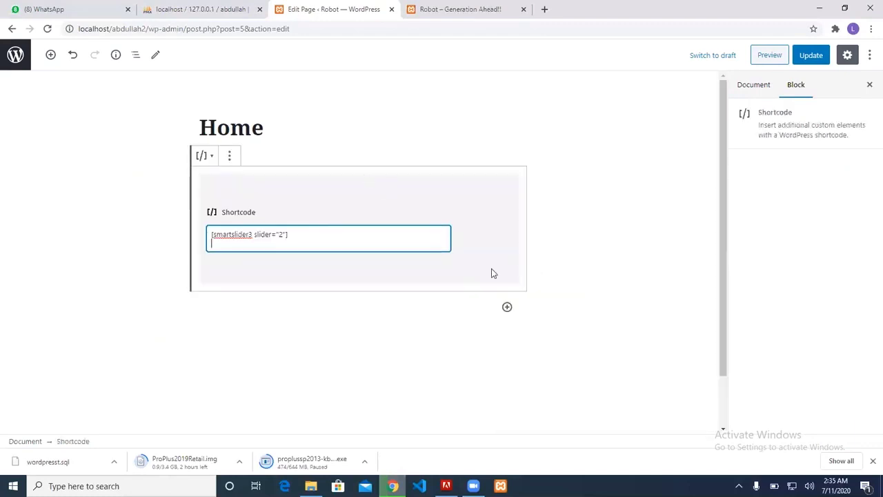
left_click(815, 59)
left_click(458, 8)
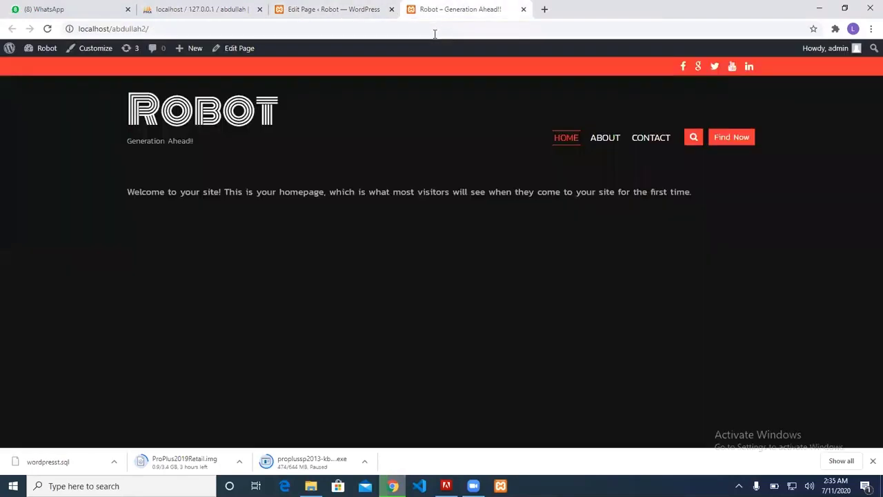
Reload the live Robot homepage and cycle the slider through its three slides
key("F5")
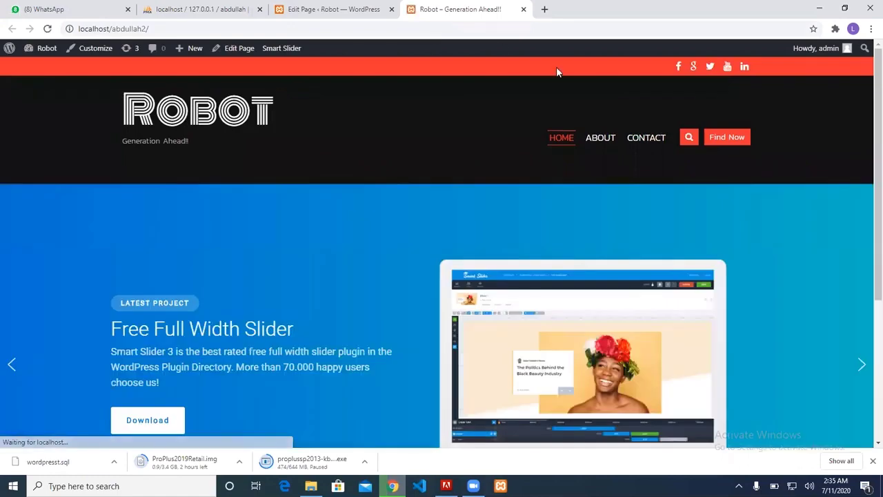
scroll(578, 265, "down", 2)
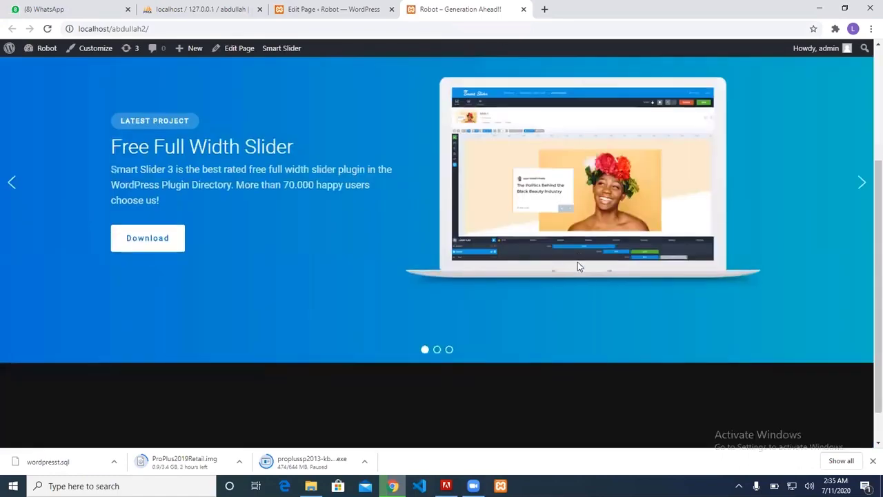
double_click(863, 233)
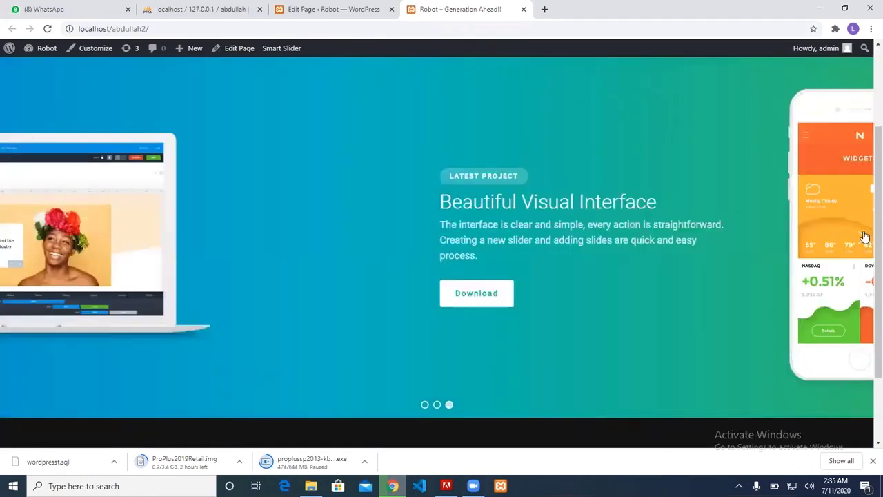
left_click(863, 235)
left_click(864, 236)
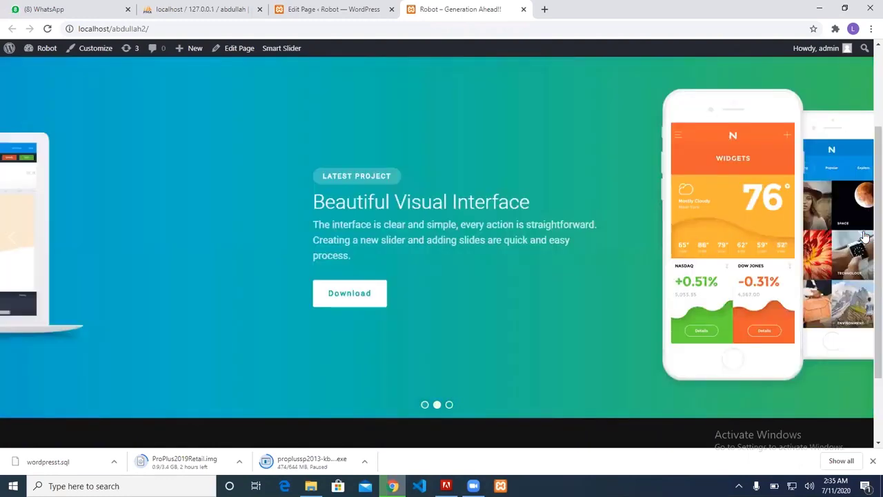
left_click(863, 236)
left_click(864, 236)
left_click(863, 236)
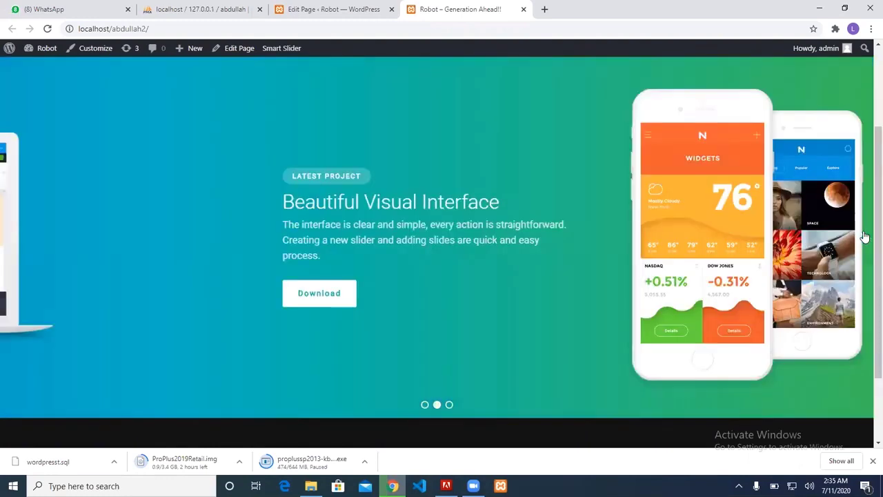
left_click(864, 236)
scroll(716, 211, "up", 3)
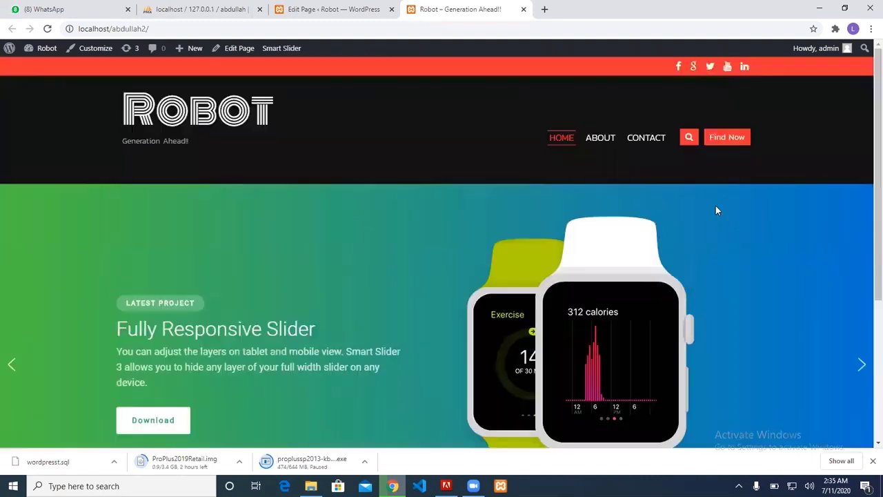
scroll(716, 210, "down", 1)
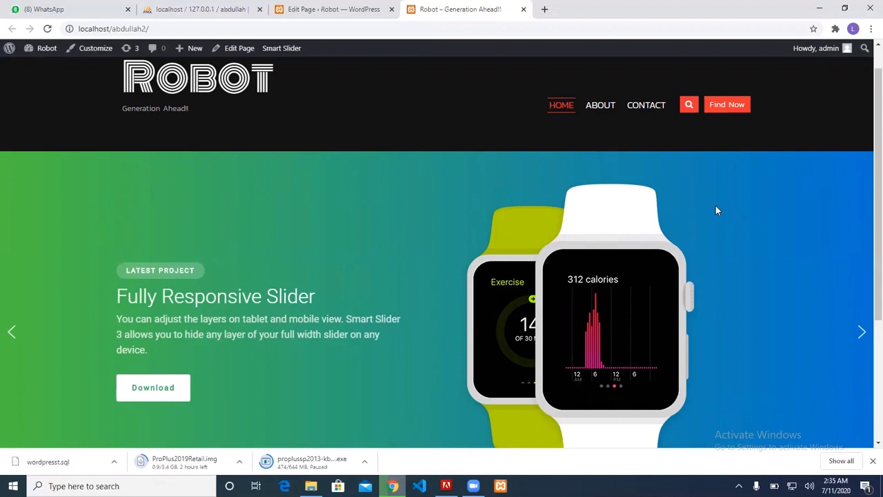
left_click(366, 7)
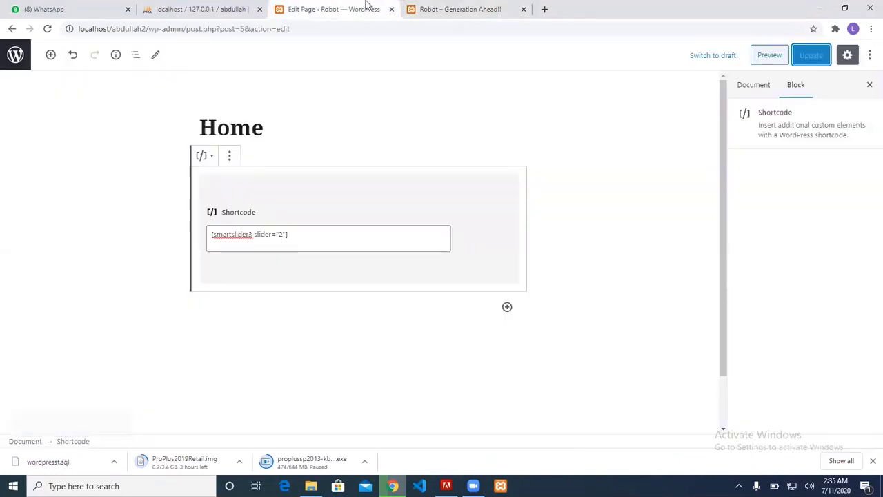
Open Slide 1 of the Demo Slider from the Smart Slider dashboard
left_click(201, 7)
left_click(324, 8)
left_click(13, 29)
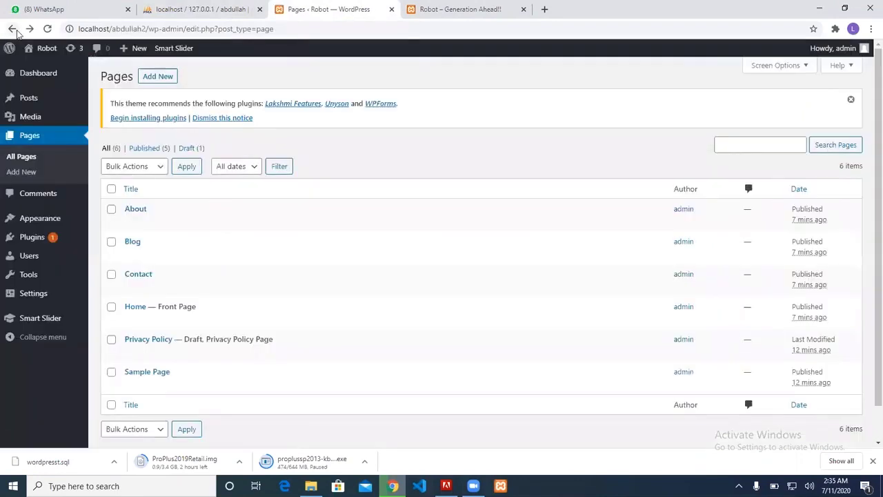
left_click(57, 318)
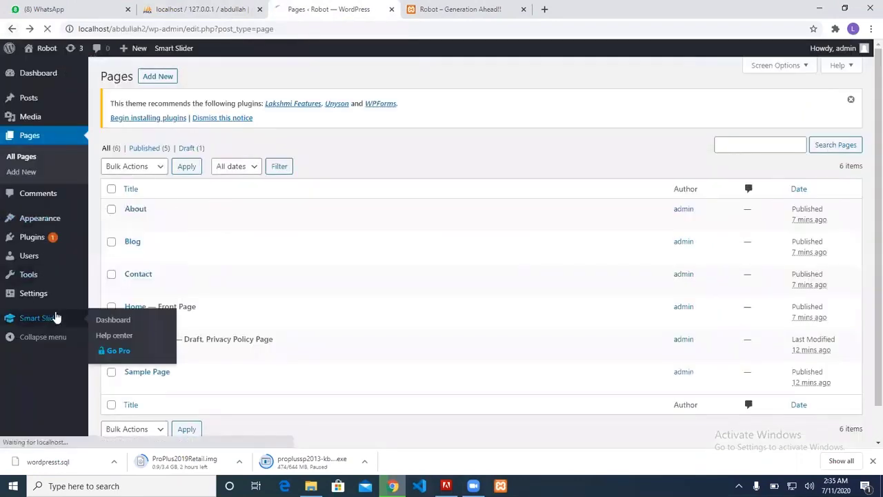
scroll(374, 340, "down", 2)
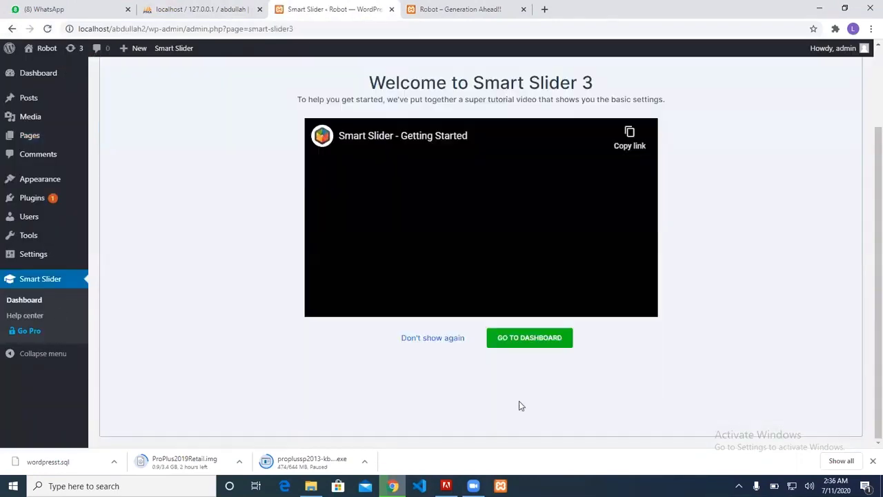
left_click(522, 339)
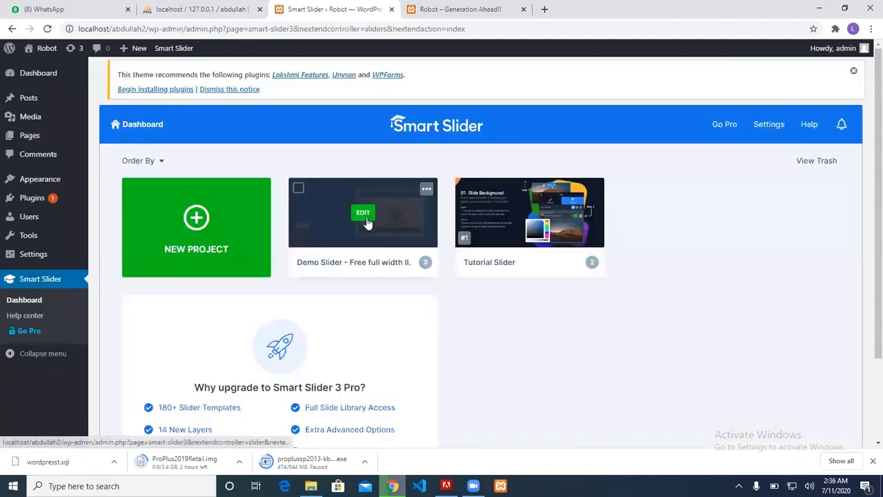
left_click(365, 219)
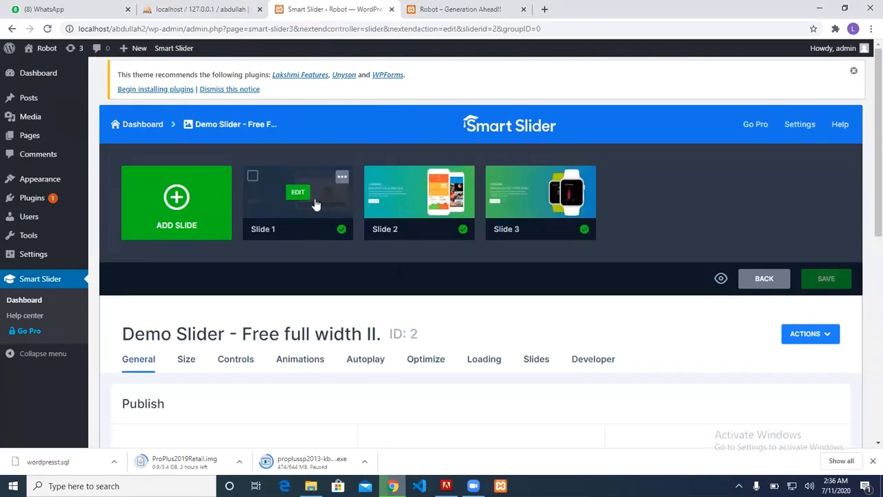
left_click(306, 199)
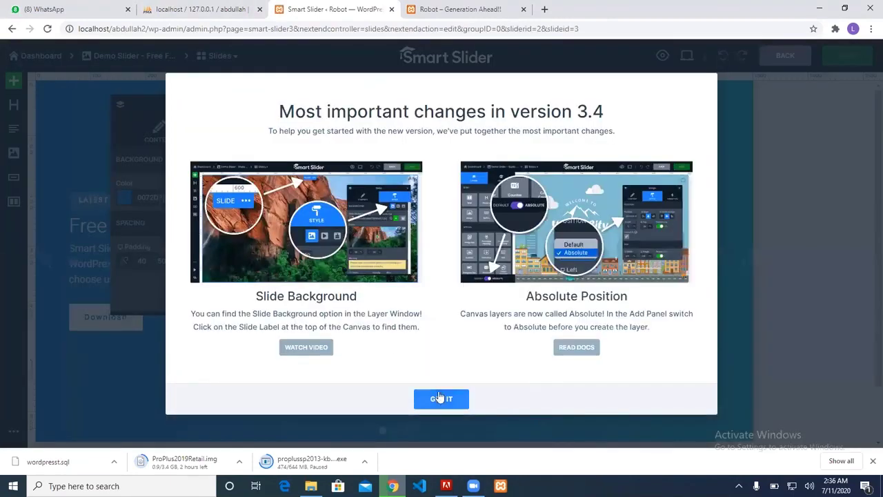
Replace the slide's laptop image with unnamed.png uploaded from Desktop/mysite/images
left_click(439, 399)
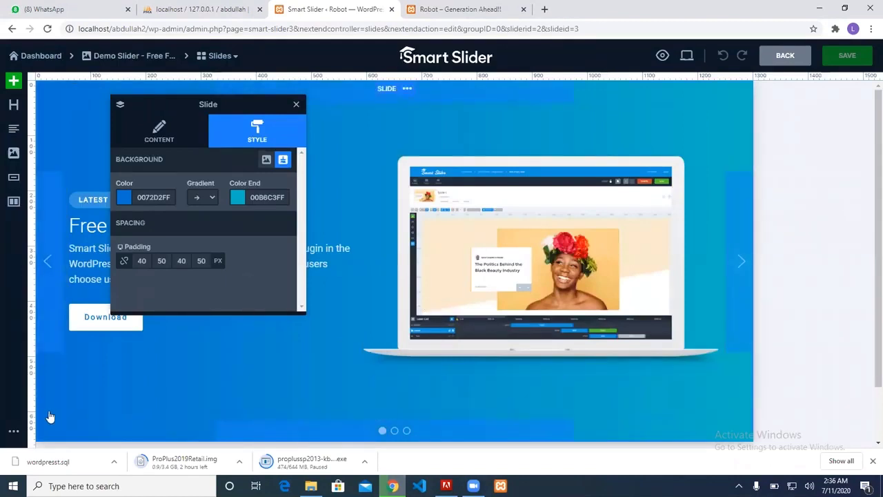
left_click(533, 236)
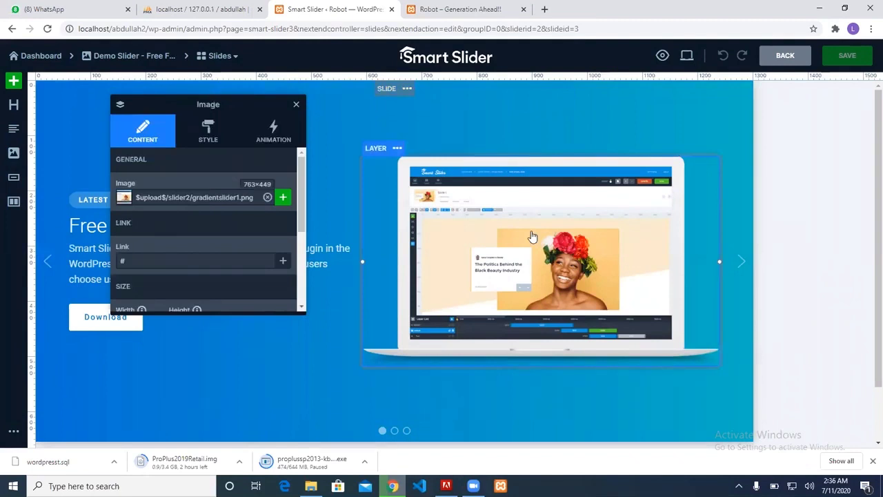
left_click(283, 197)
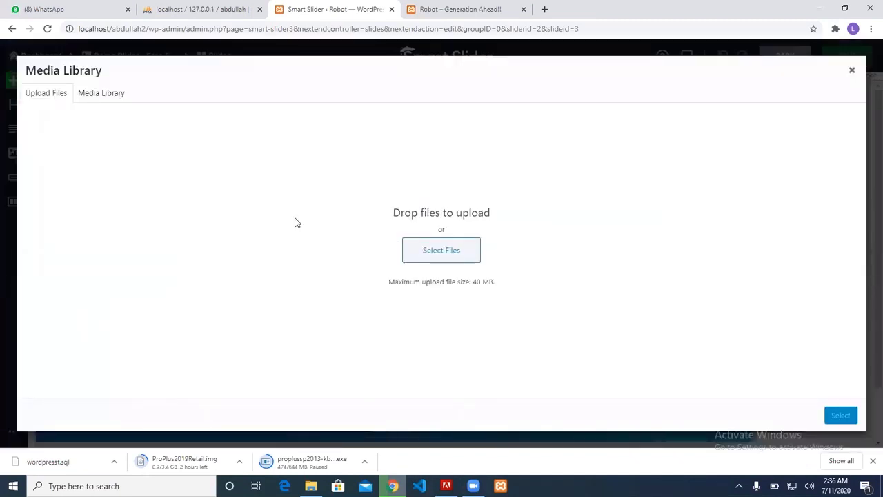
left_click(99, 92)
left_click(47, 94)
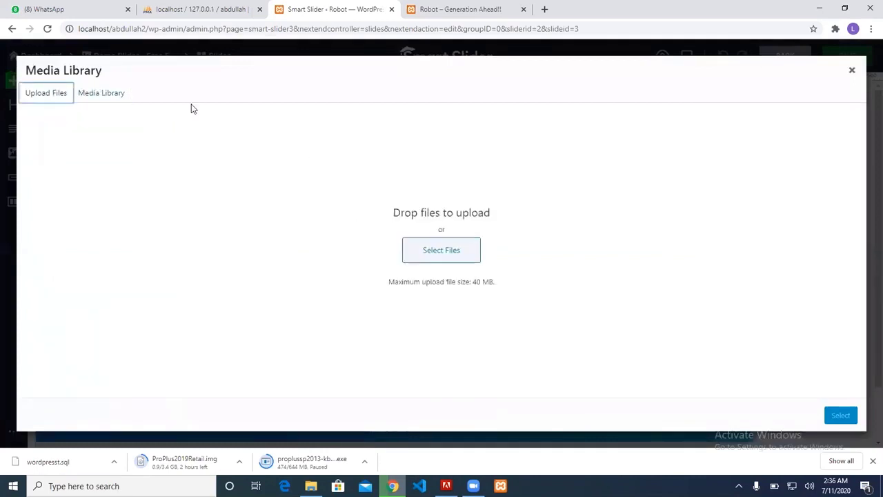
left_click(455, 255)
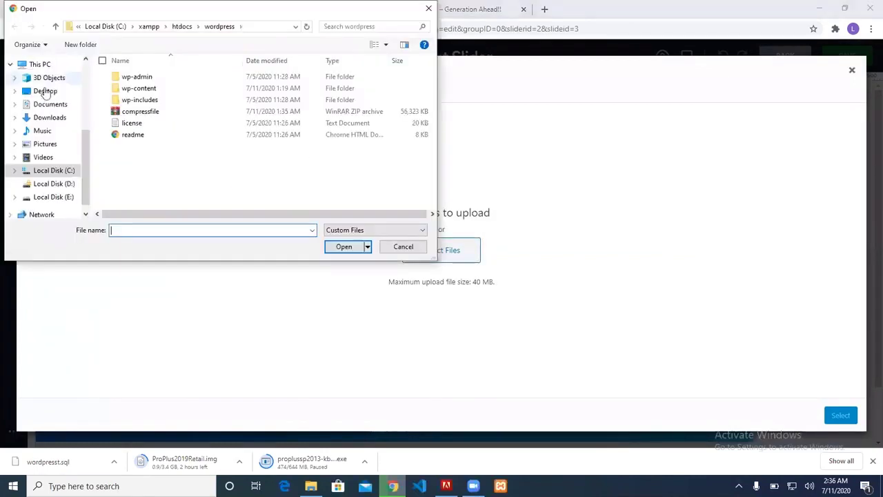
left_click(44, 90)
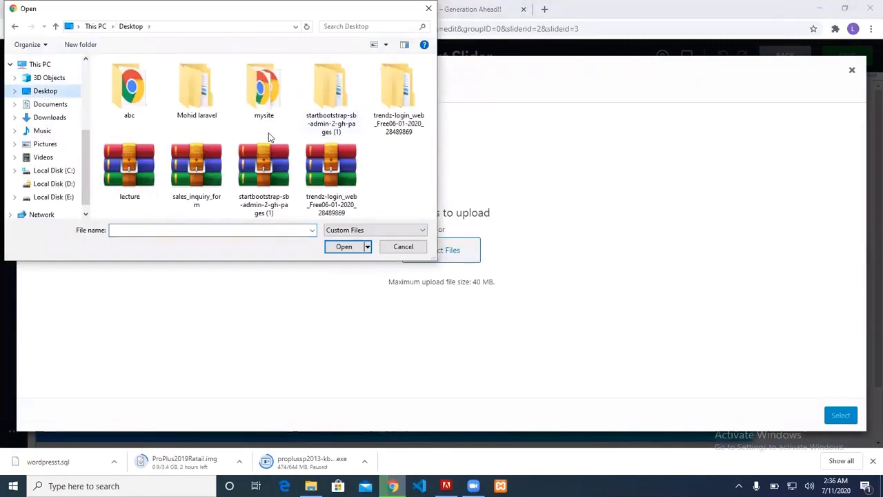
double_click(257, 79)
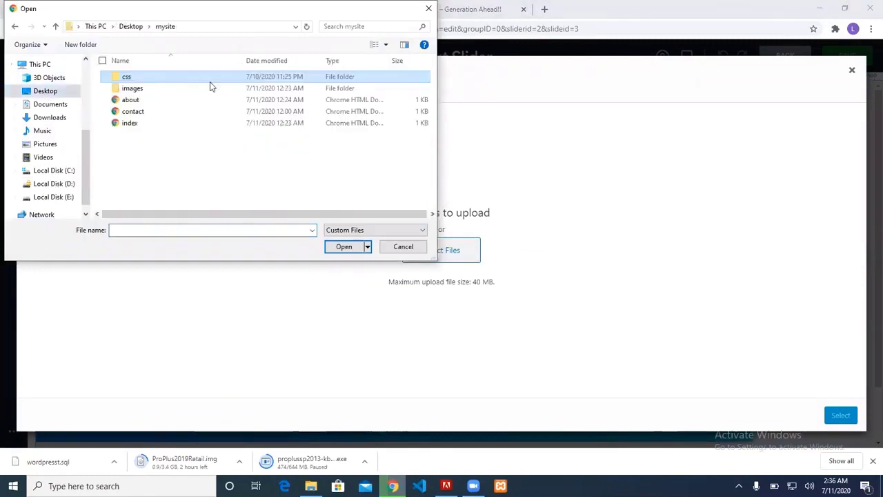
double_click(184, 89)
double_click(143, 98)
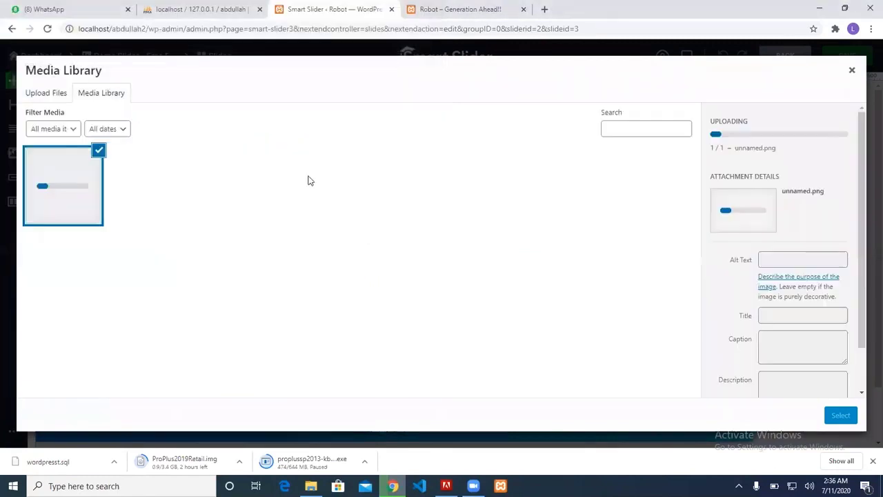
left_click(840, 416)
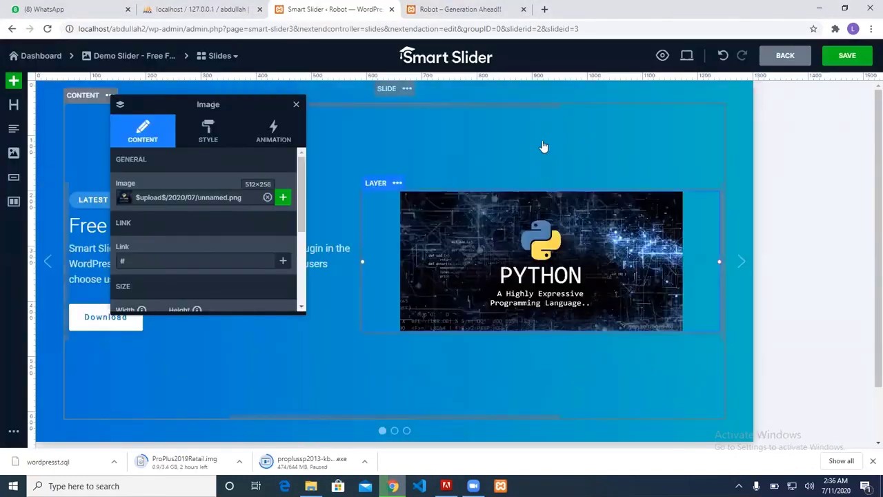
Save the slide and reload the live Robot site to check the slider
left_click(855, 55)
left_click(495, 5)
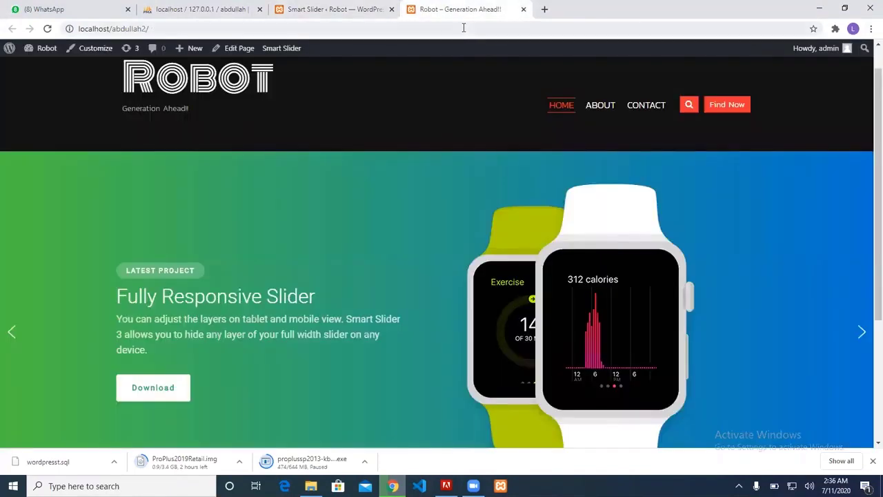
key("F5")
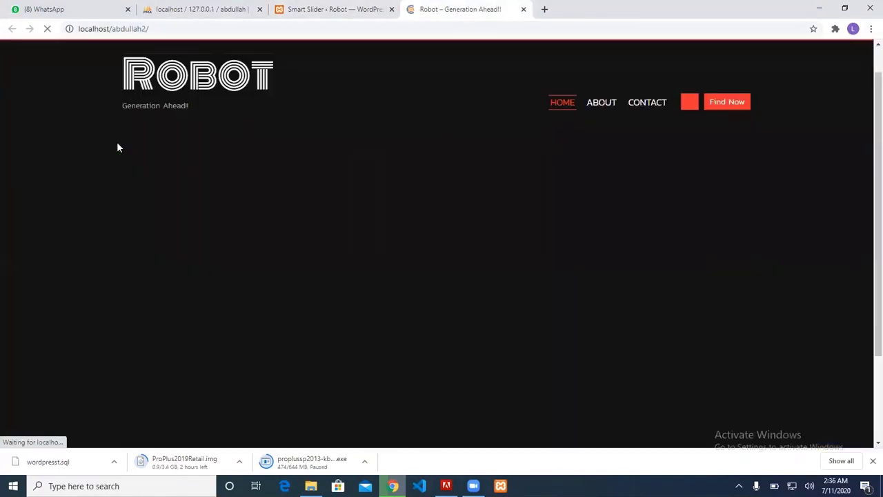
scroll(195, 304, "down", 2)
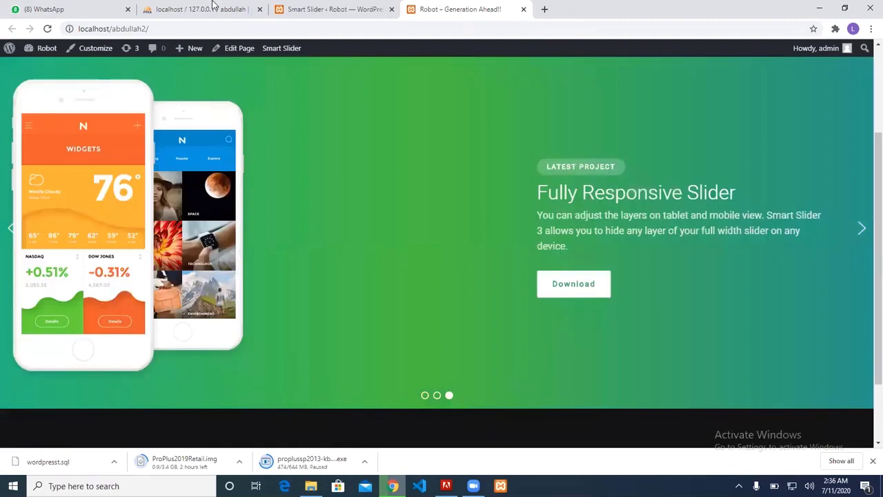
Go from the live Robot site to the WordPress admin Dashboard
left_click(207, 9)
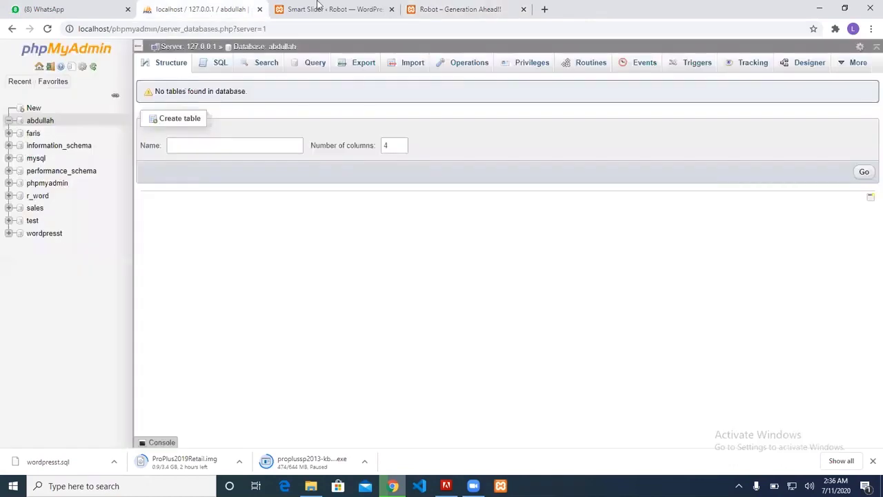
left_click(319, 8)
left_click(86, 9)
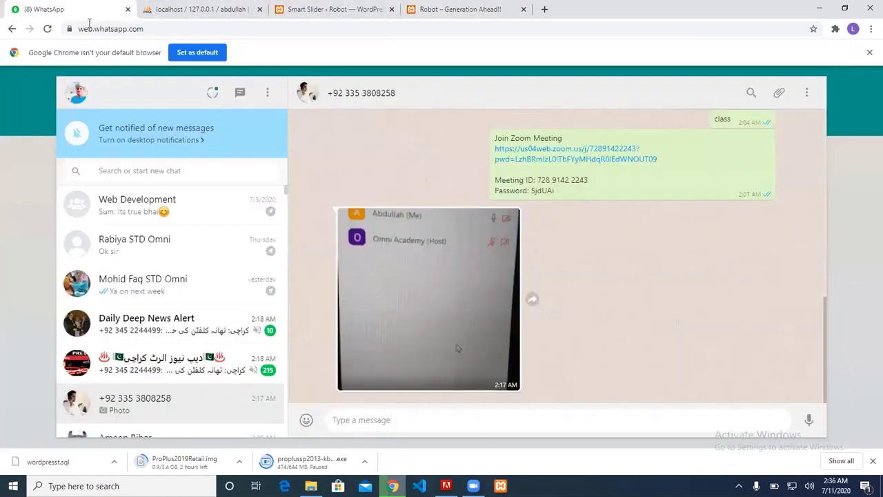
left_click(455, 9)
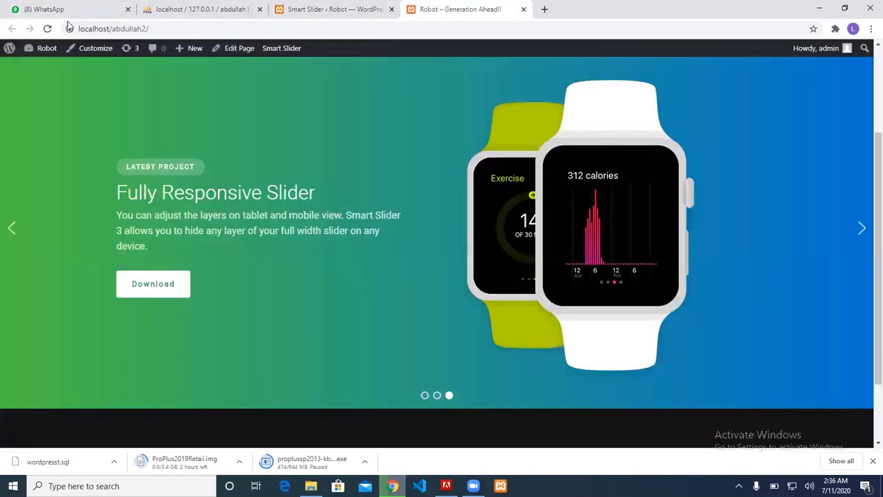
left_click(26, 52)
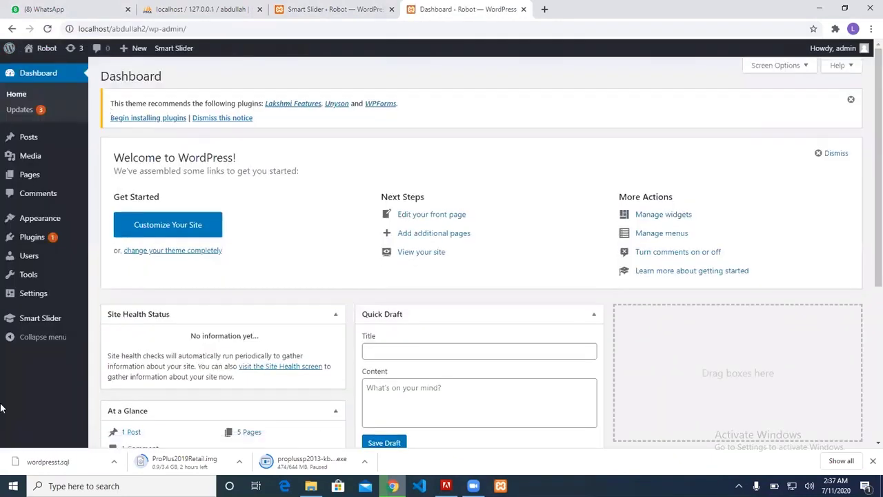
Search the Add Plugins directory for 'elementor' via Plugins > Add New
mouse_move(34, 282)
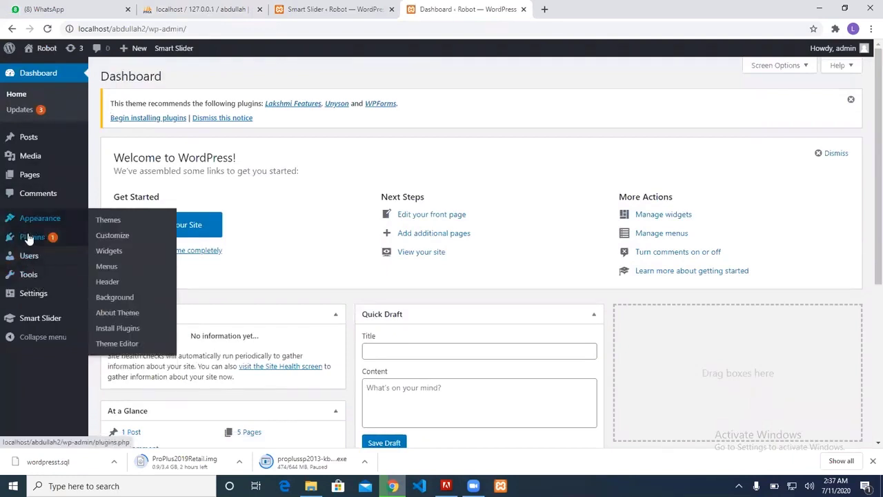
mouse_move(29, 239)
left_click(128, 238)
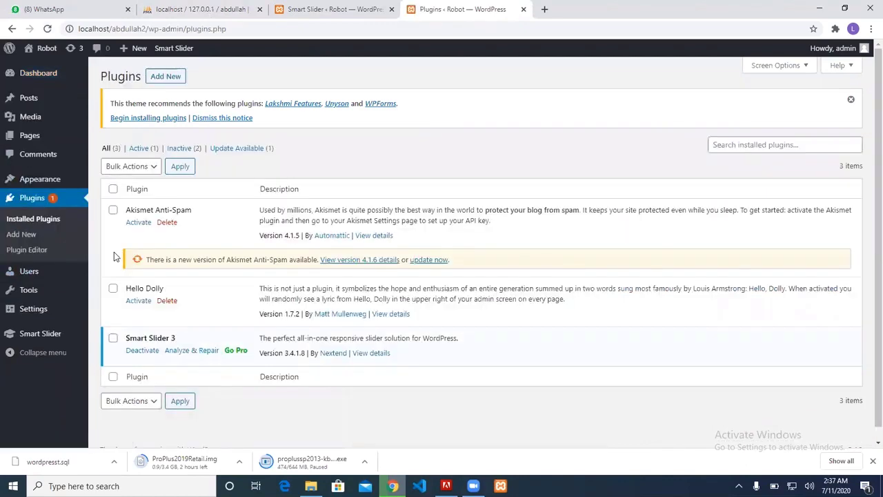
left_click(173, 77)
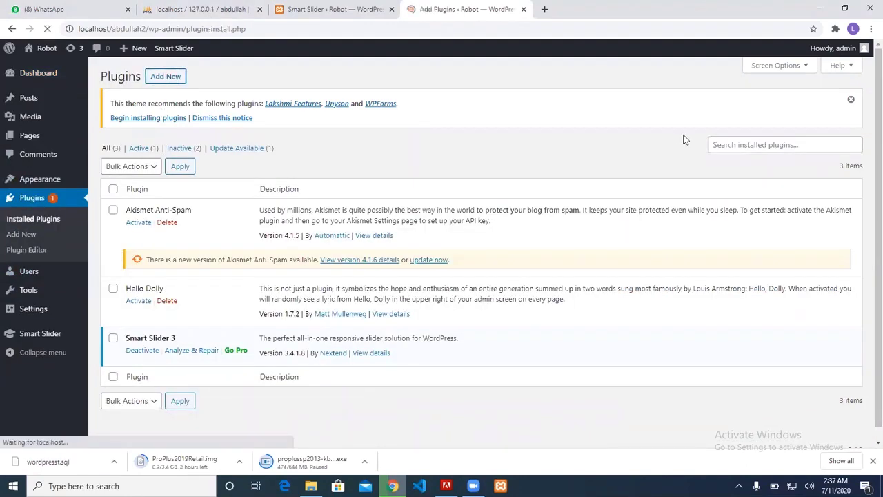
left_click(751, 160)
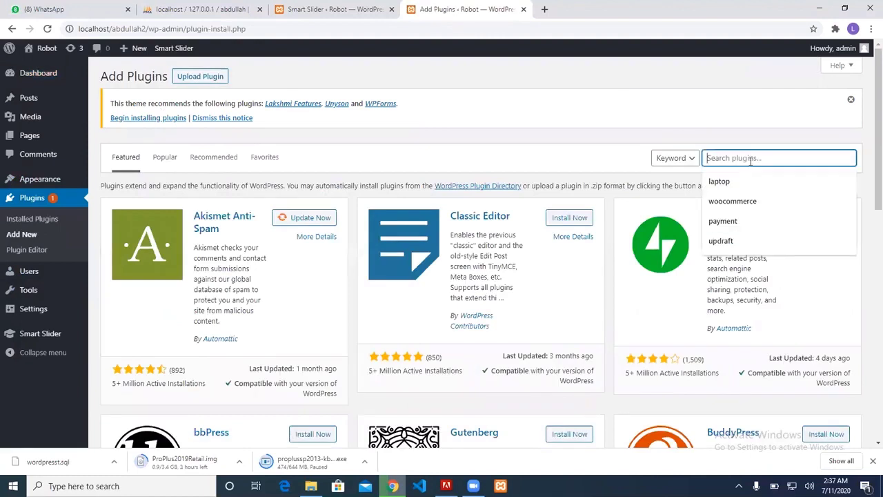
type("element")
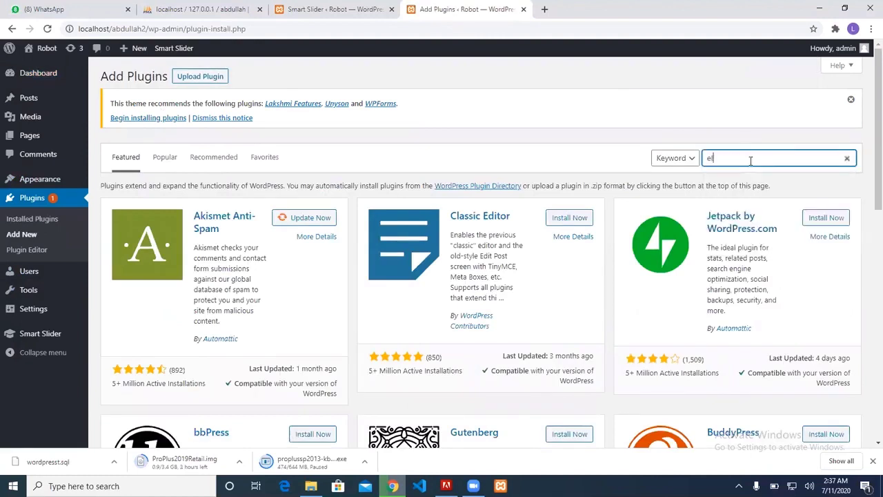
type("pr")
key("BackSpace")
key("BackSpace")
type("or")
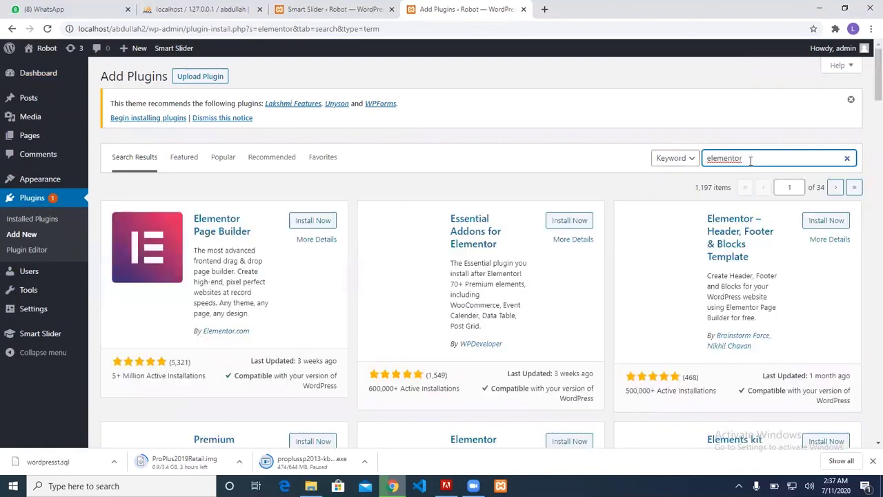
Install Now on the Elementor Page Builder card in the search results
left_click(305, 224)
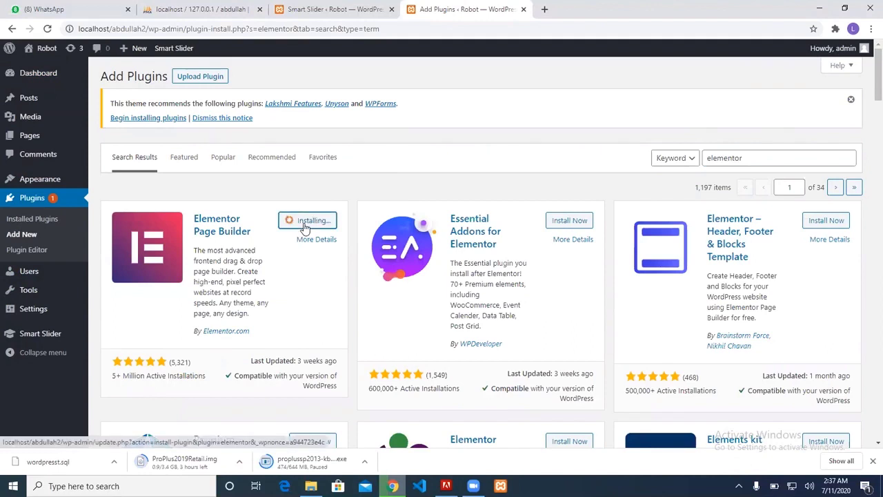